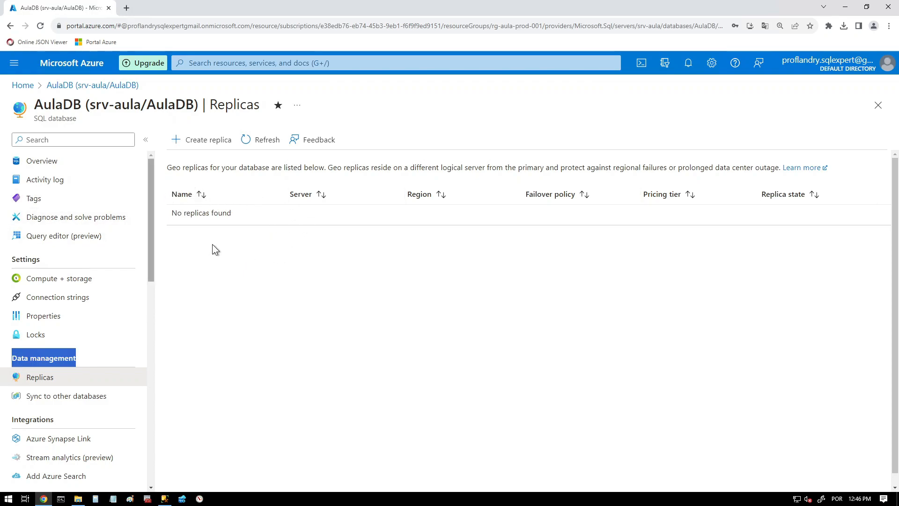
Step: Start creating a geo replica of the AulaDB database on server srv-aula
click(49, 104)
double_click(49, 104)
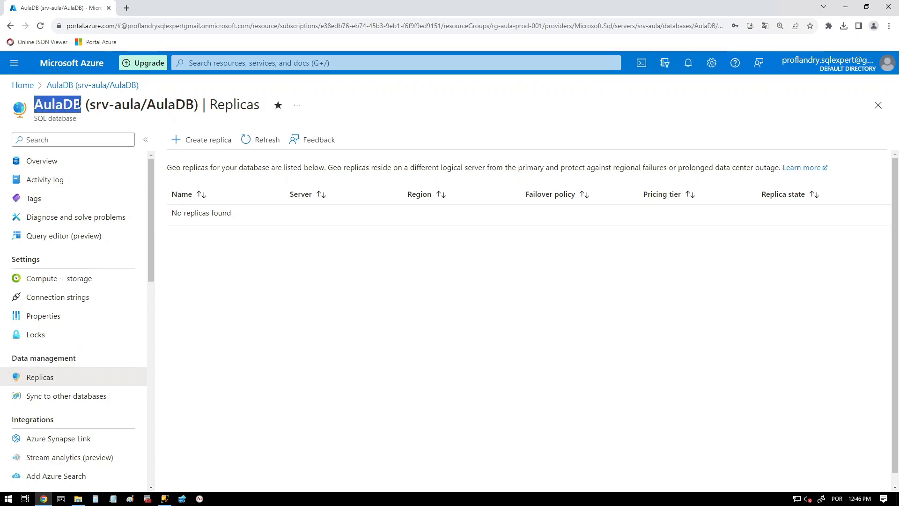
drag(90, 105, 141, 105)
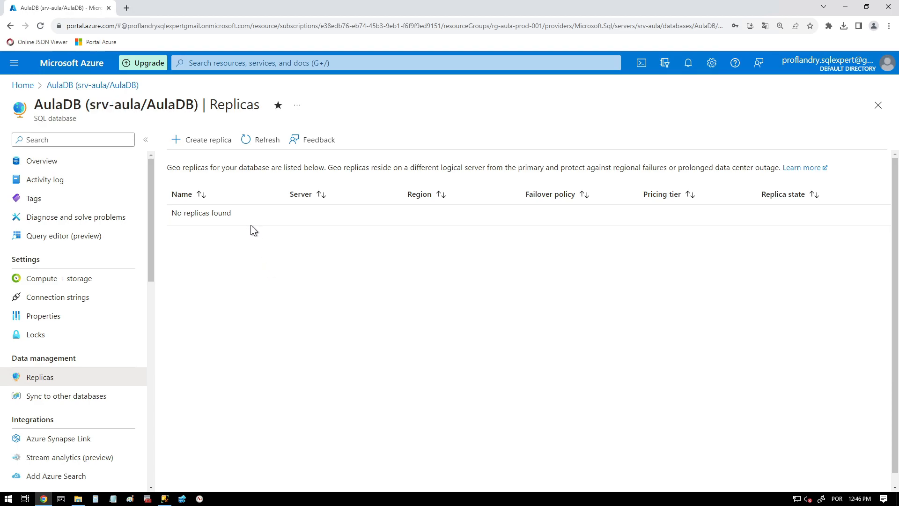
click(207, 141)
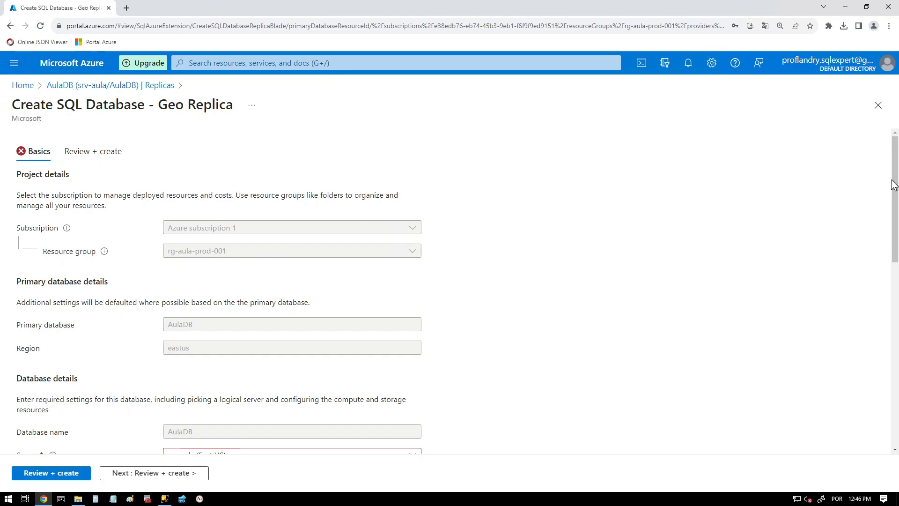
Step: Add a new logical server for the replica database and name it srv-aula-repl1
drag(894, 183, 883, 240)
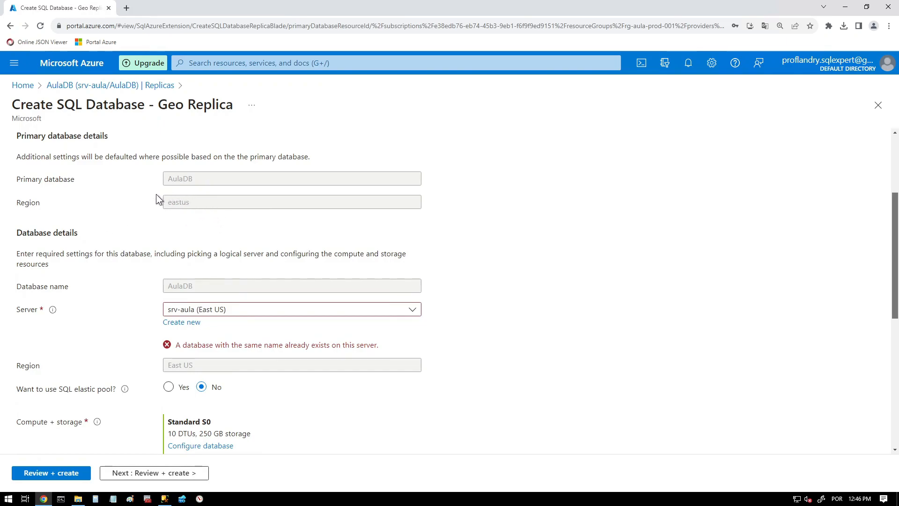
drag(893, 219, 892, 258)
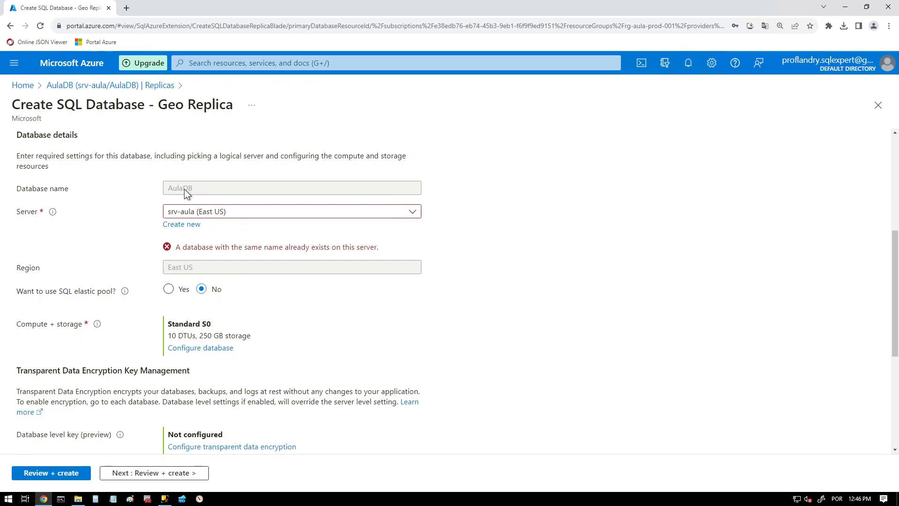
click(183, 224)
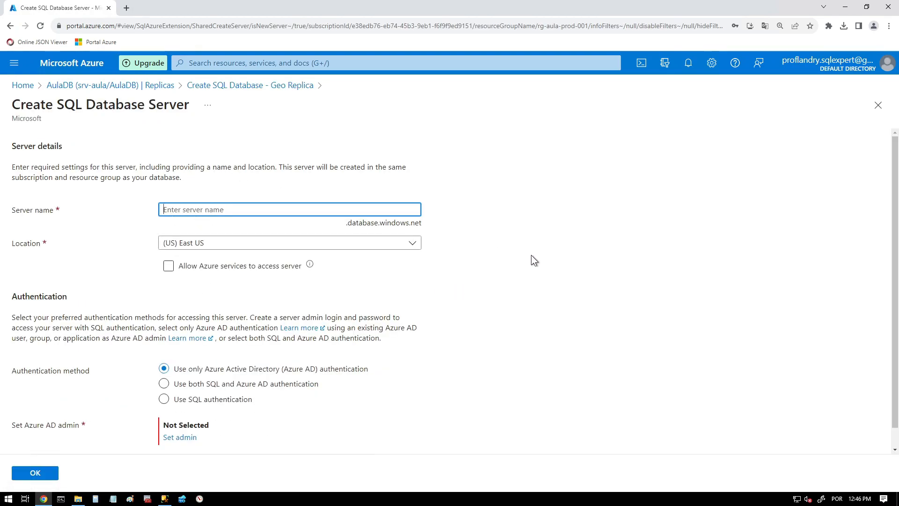
text(srv-a)
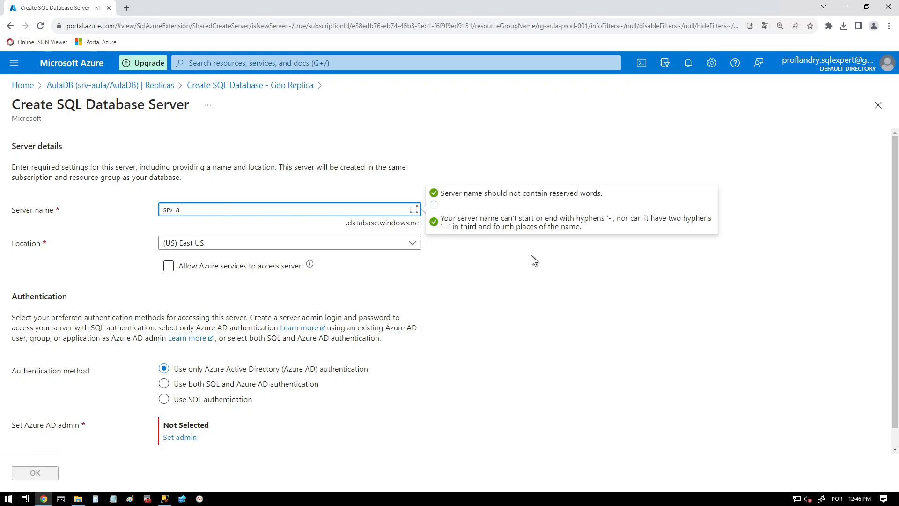
text(ula-repl1)
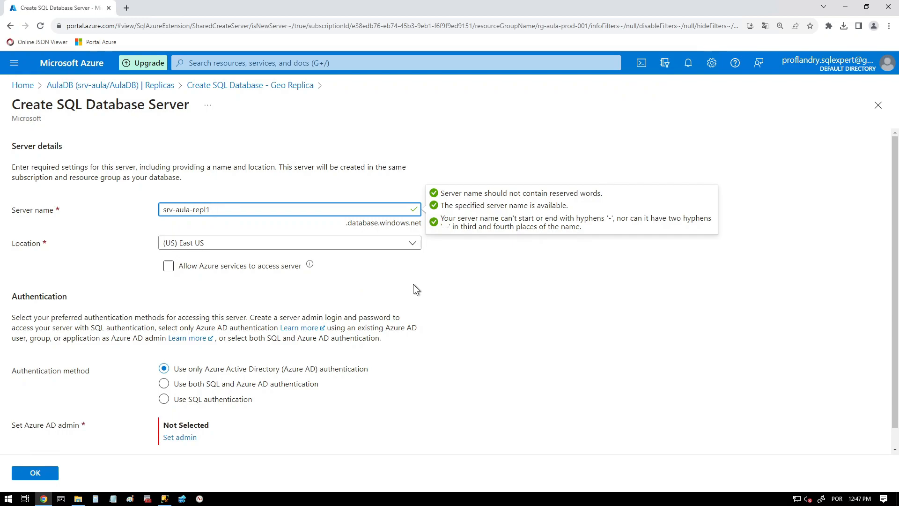
Step: Set the new server's location to (US) West US 3 and allow Azure services to access it
click(412, 244)
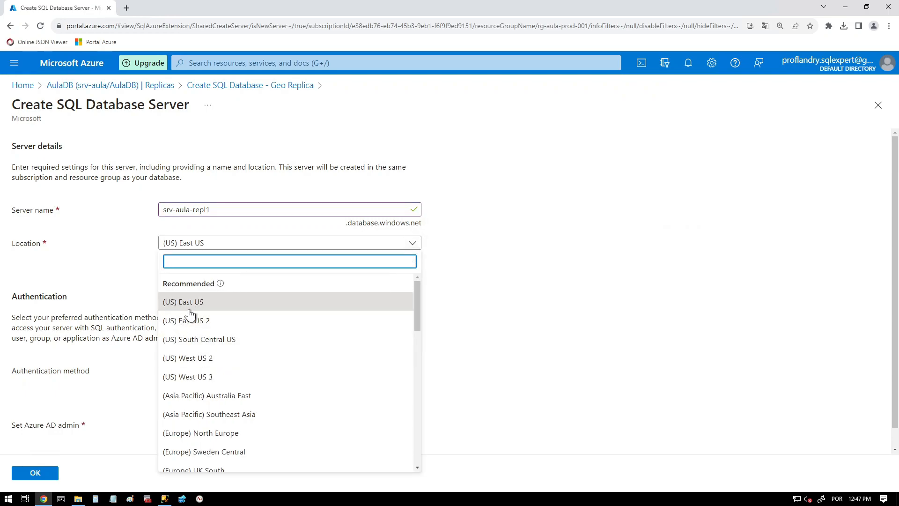
click(193, 381)
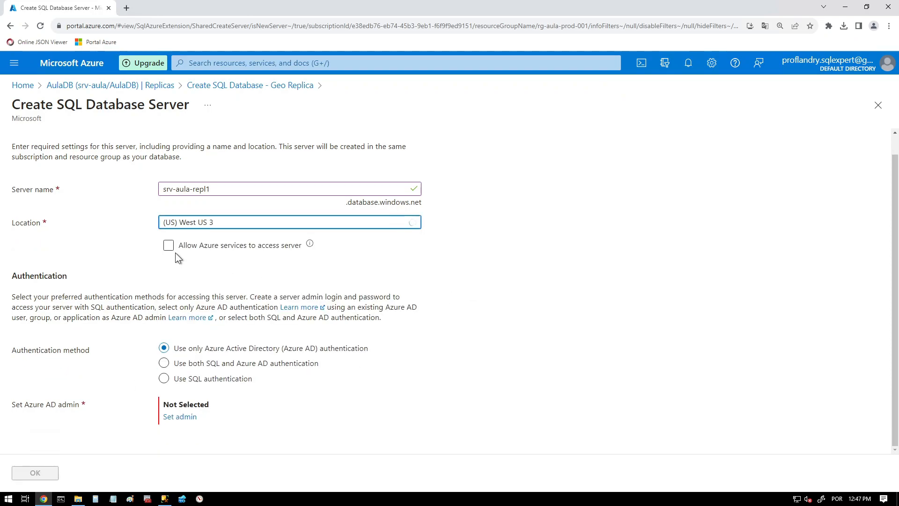
click(168, 246)
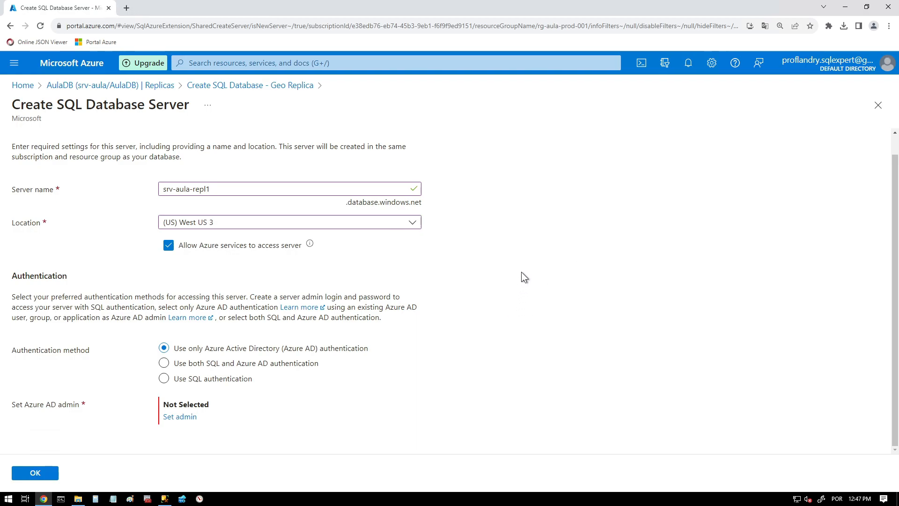
Step: Choose combined SQL and Azure AD authentication and assign the directory's user account as the Azure AD admin
click(163, 363)
scroll(534, 317, down, 2)
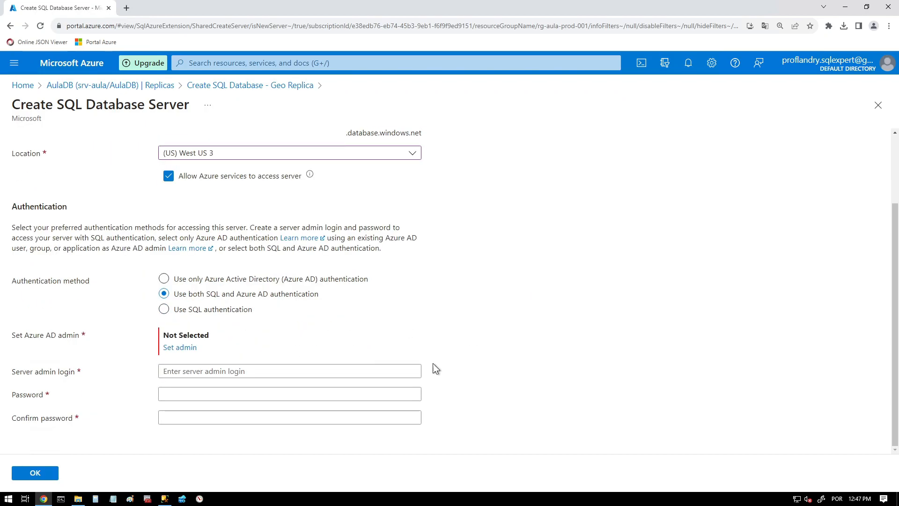
click(187, 348)
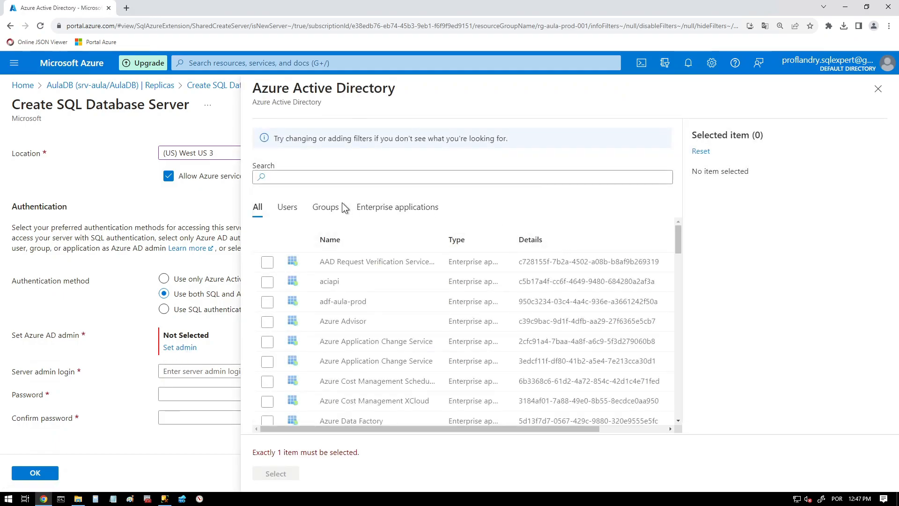
click(287, 207)
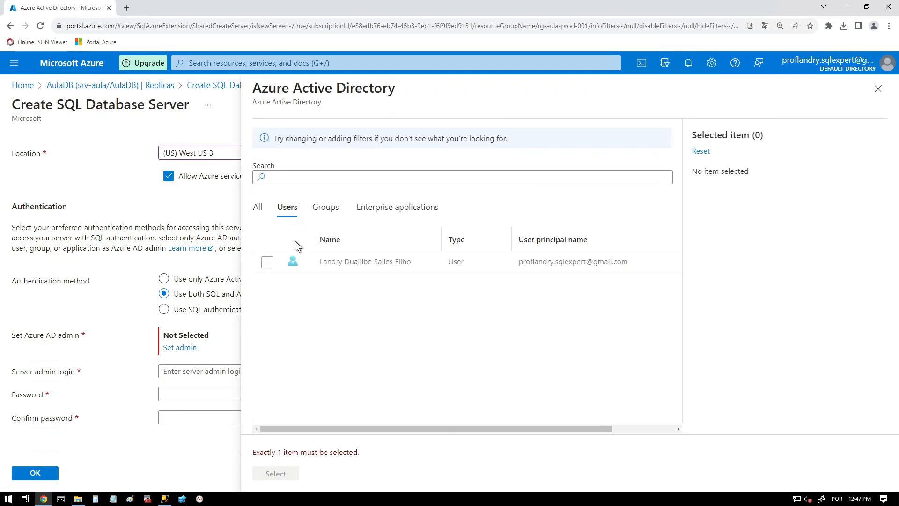
click(267, 263)
click(285, 474)
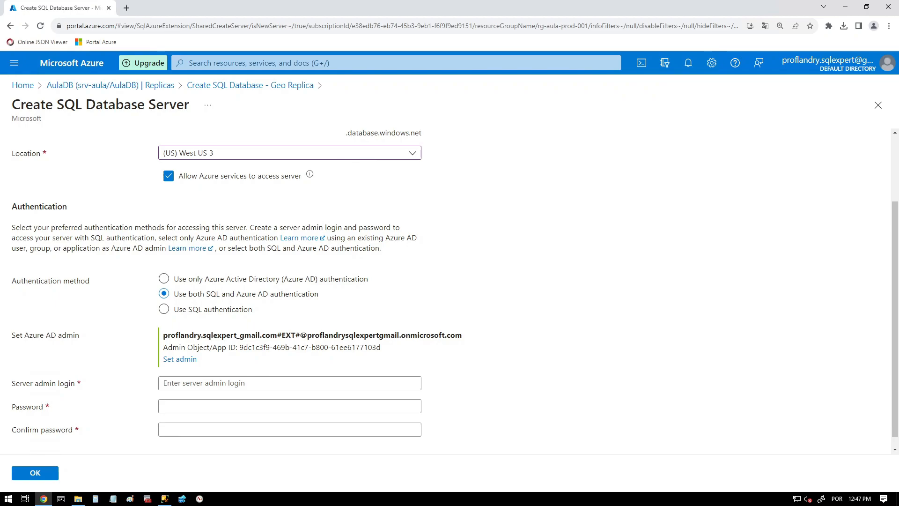
Step: Enter adm-aula as the server admin login with its password and confirmation, then accept the server settings without saving the password in the browser
click(273, 382)
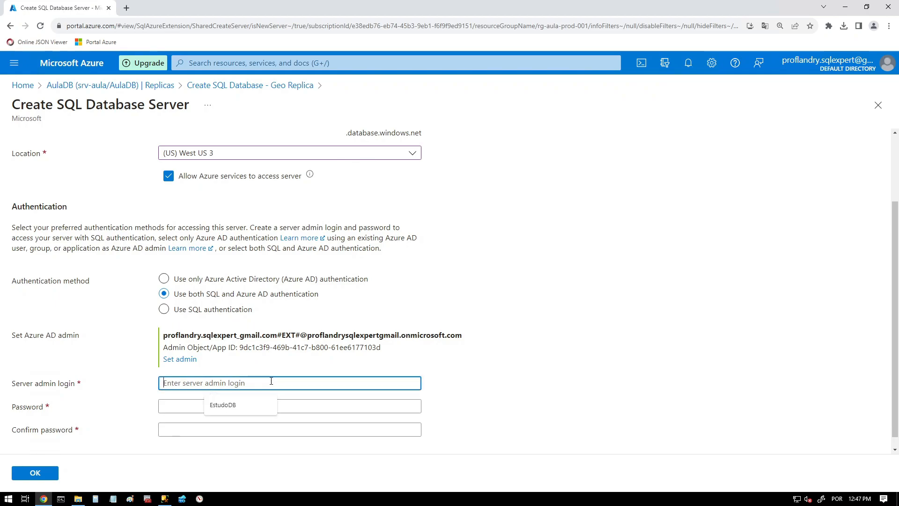
text(adm-aula)
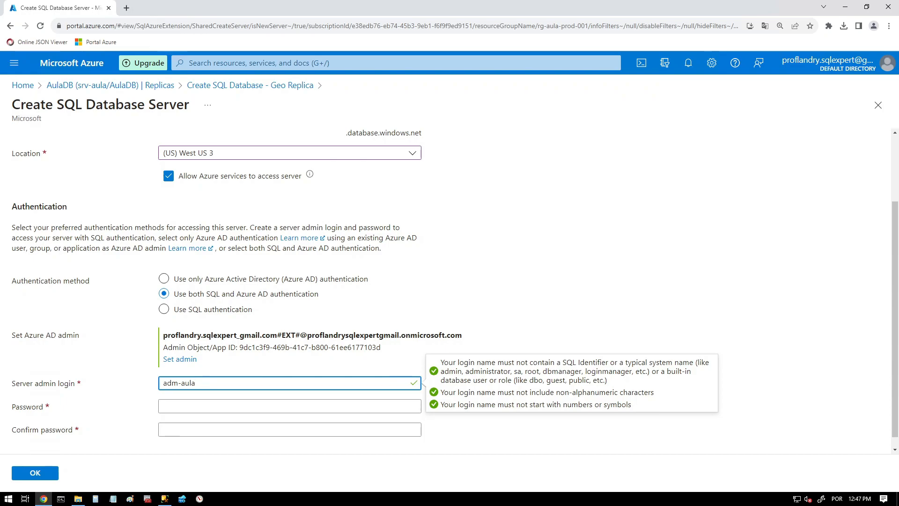
click(236, 401)
key(ctrl+v)
click(216, 428)
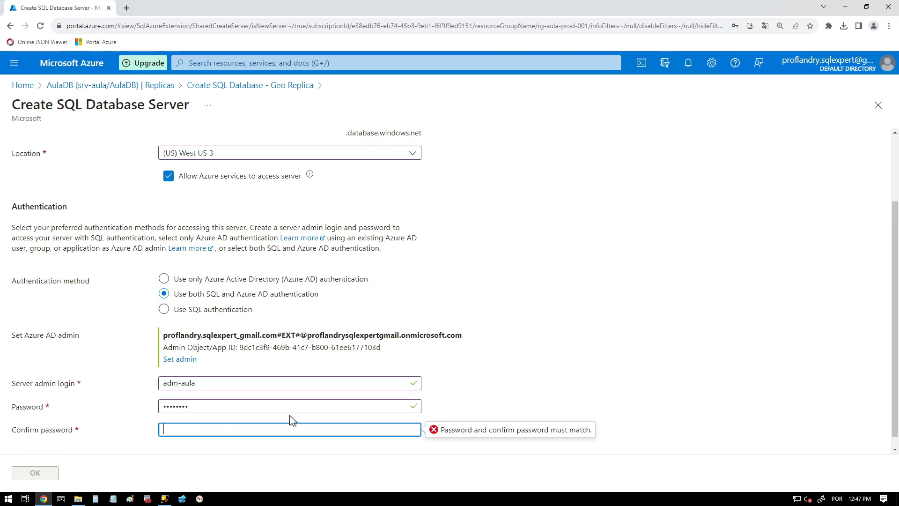
key(ctrl+v)
click(529, 360)
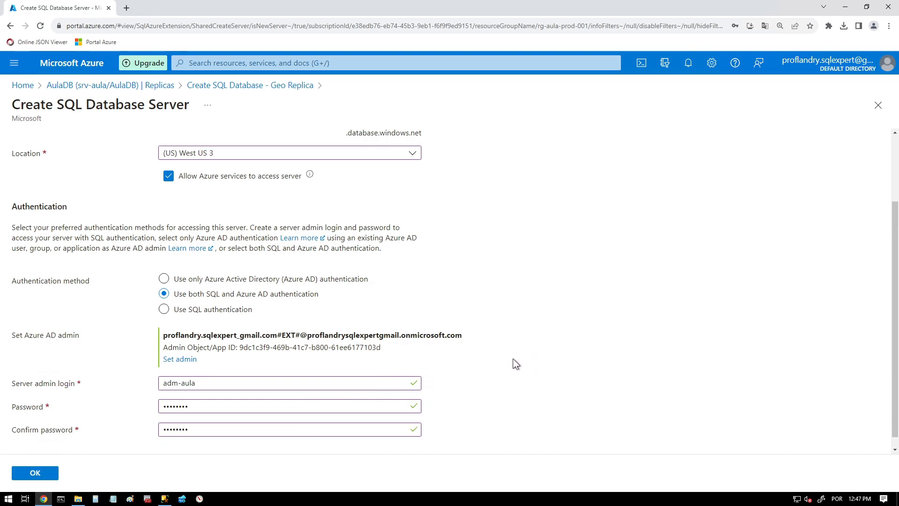
click(26, 474)
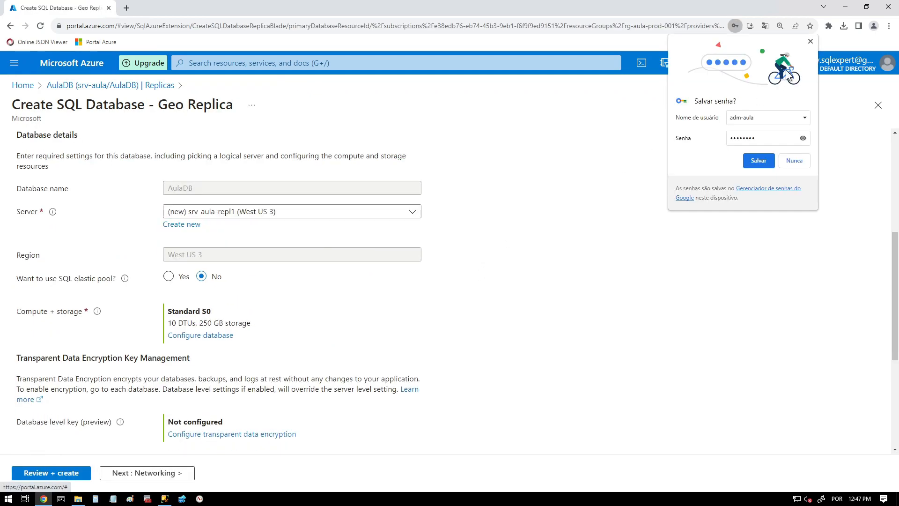
click(810, 41)
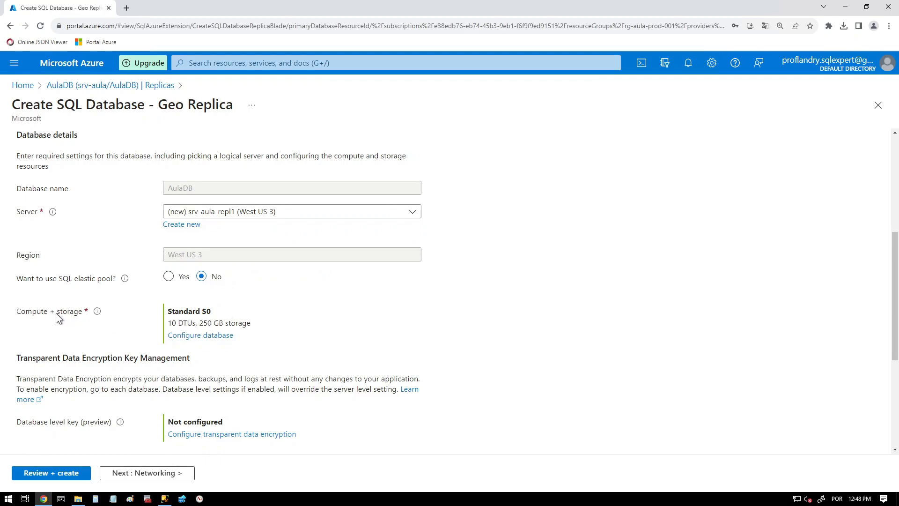
Step: Keep the replica's compute, encryption and backup settings, and allow Azure services and resources to access the server in the firewall rules
drag(168, 323, 250, 326)
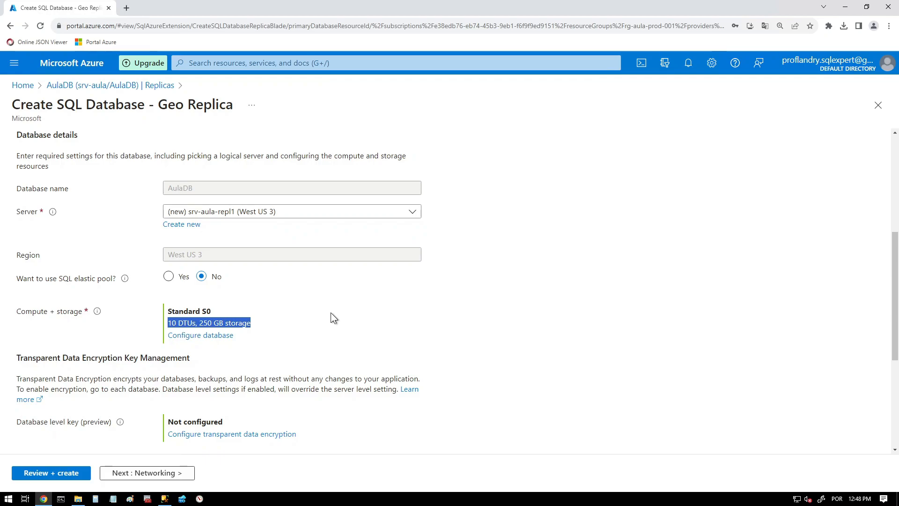
scroll(397, 290, down, 3)
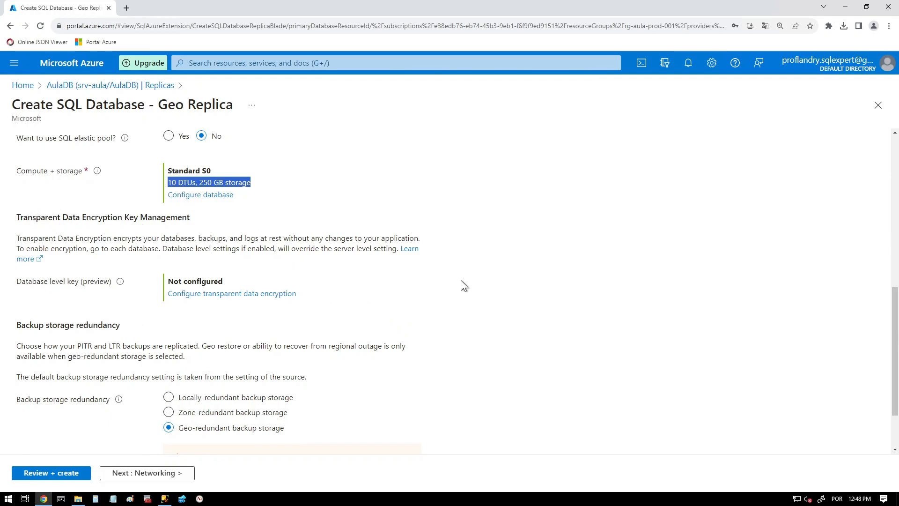
scroll(464, 280, down, 2)
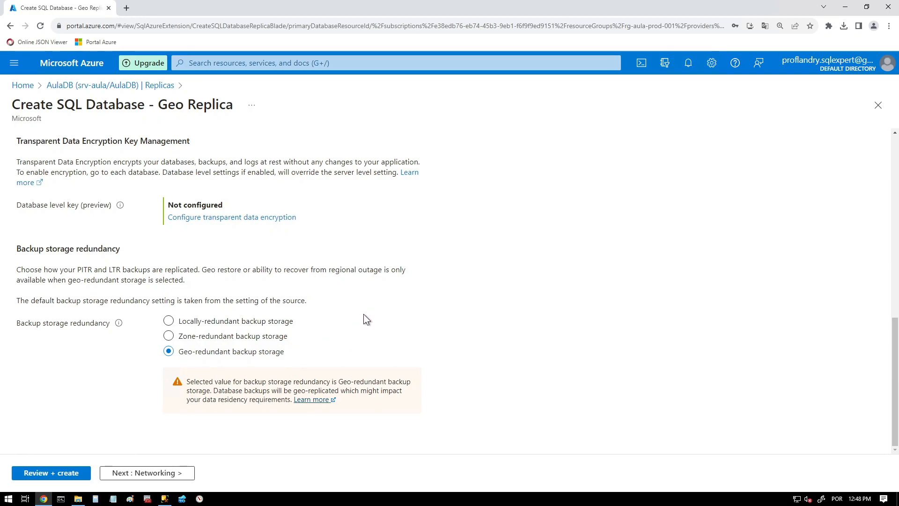
click(157, 474)
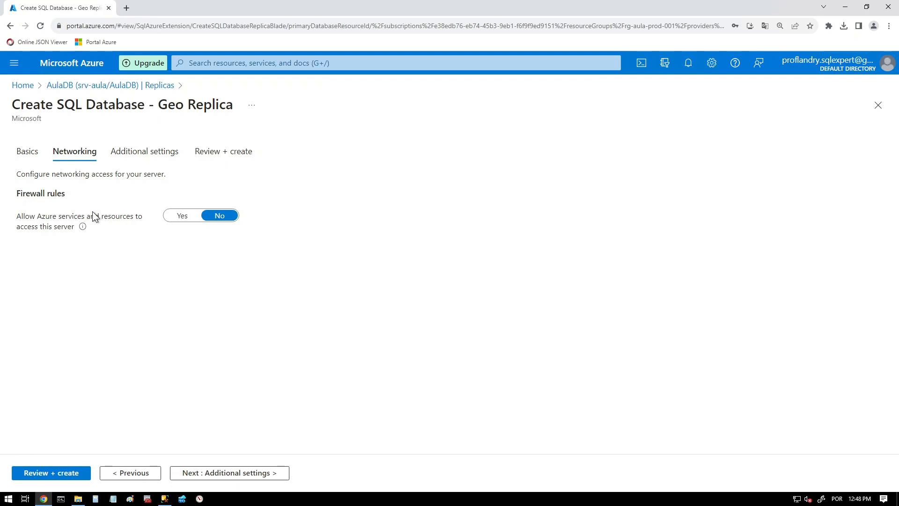
click(181, 216)
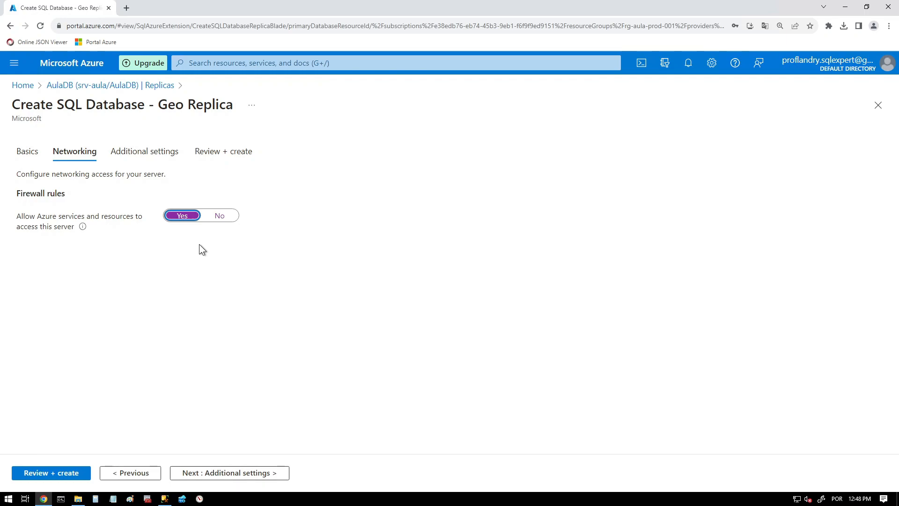
Step: Leave Microsoft Defender for SQL at Not now, review the summary and create the geo replica, checking the deployment notification
click(215, 474)
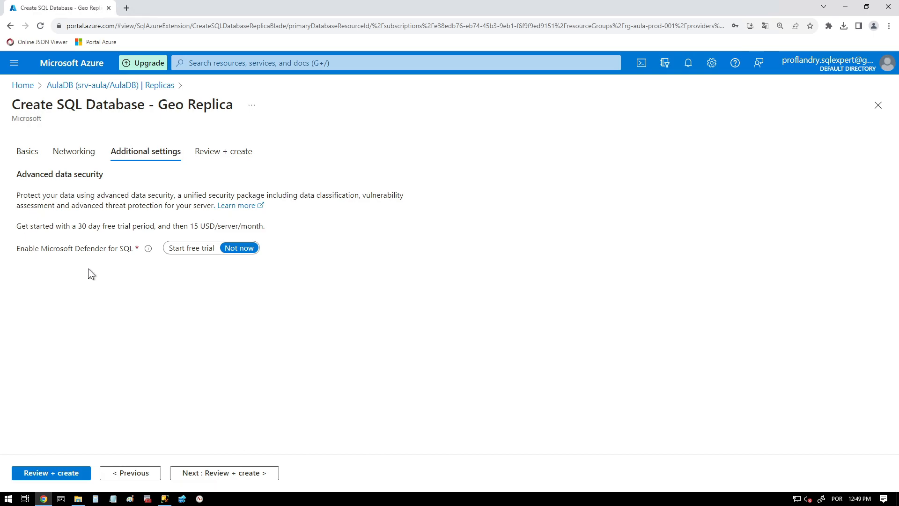
click(229, 476)
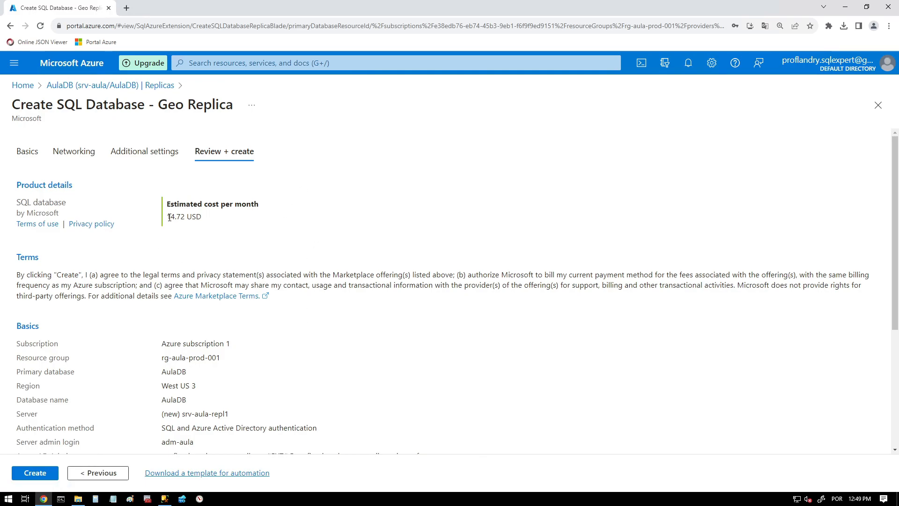
drag(168, 217, 202, 217)
scroll(267, 301, down, 4)
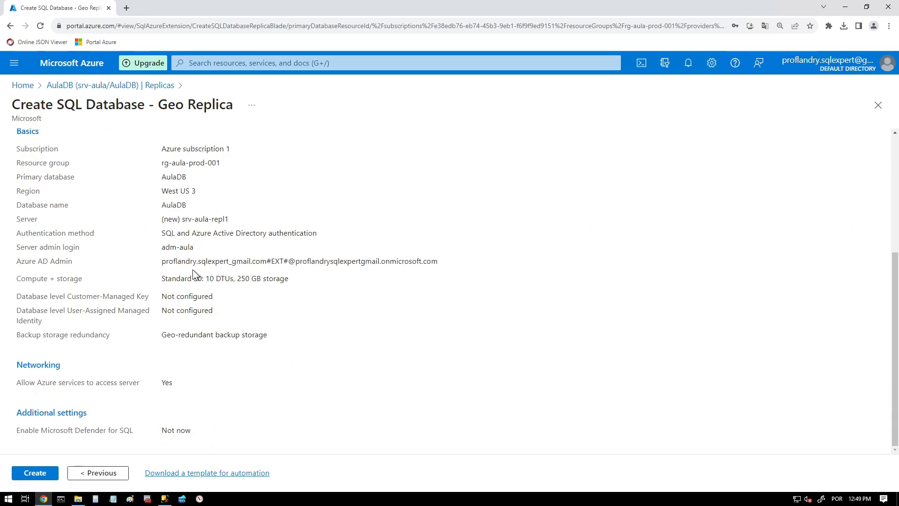
click(47, 477)
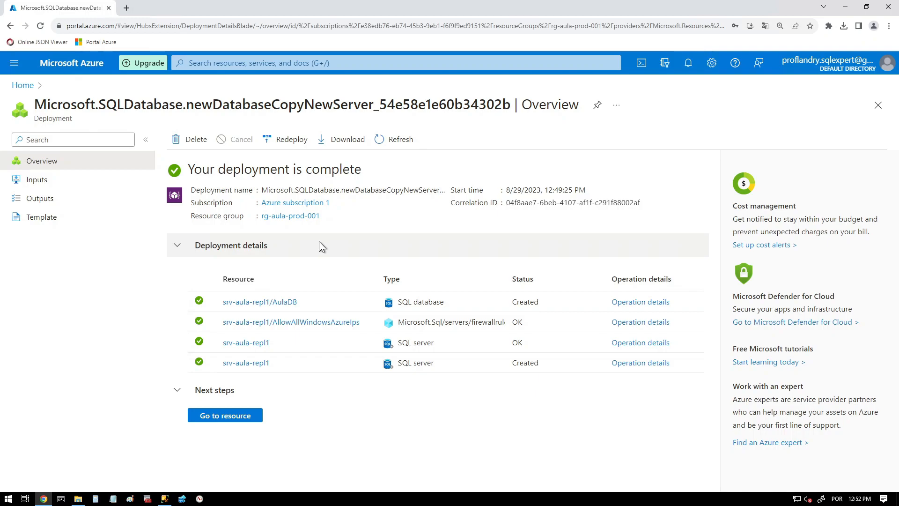
click(689, 63)
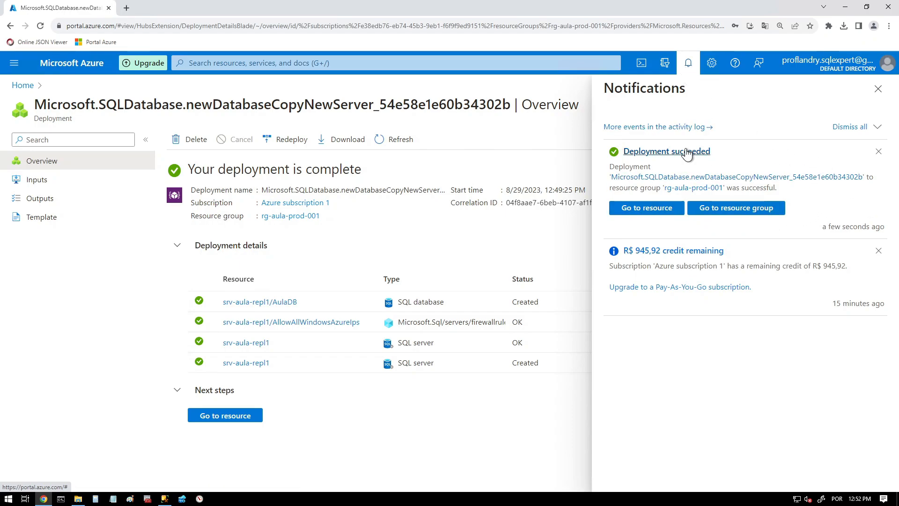
click(877, 90)
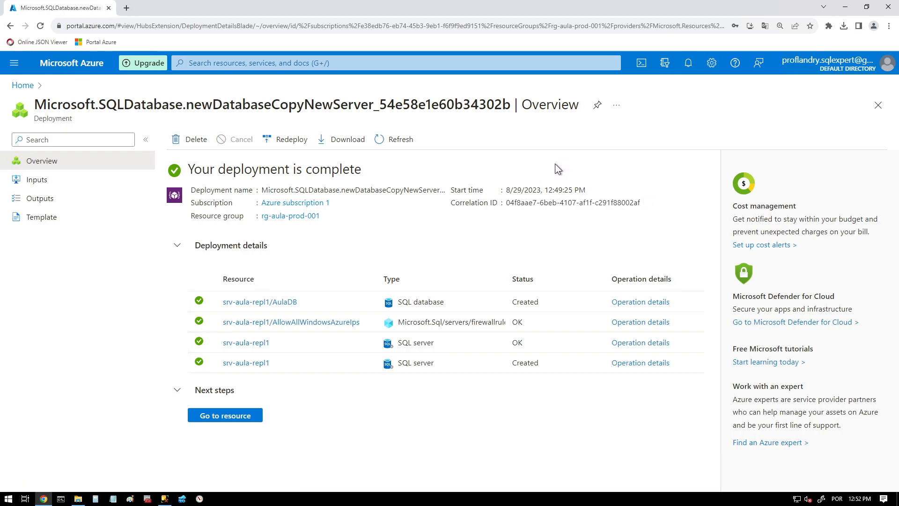
Step: Return to the portal home and open the SQL databases list of the srv-aula server
click(24, 85)
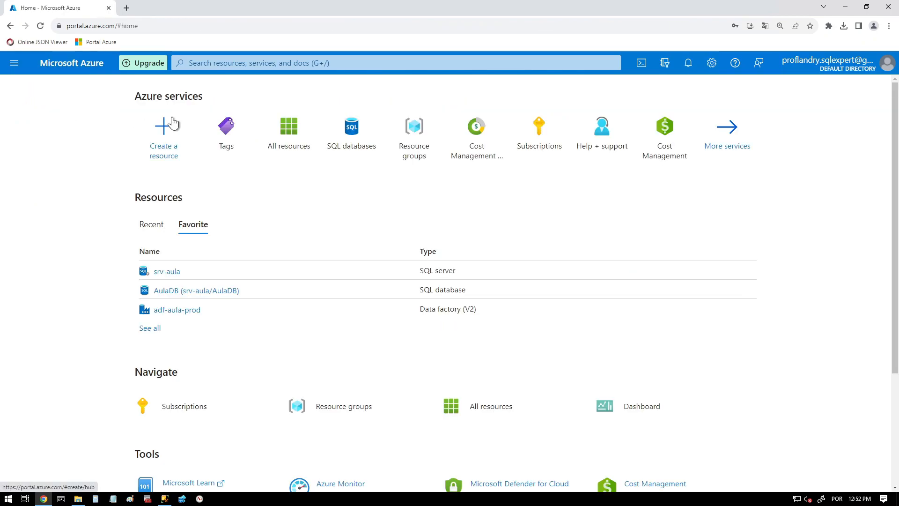
click(172, 271)
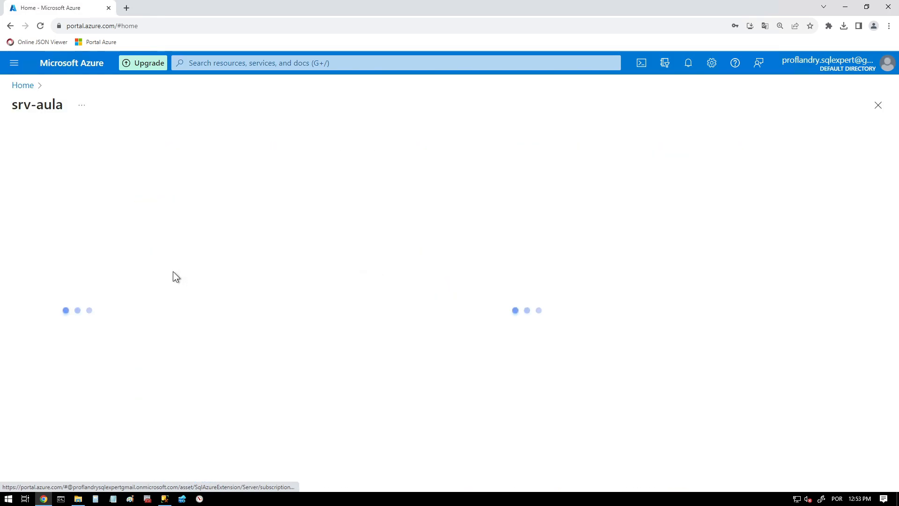
click(47, 317)
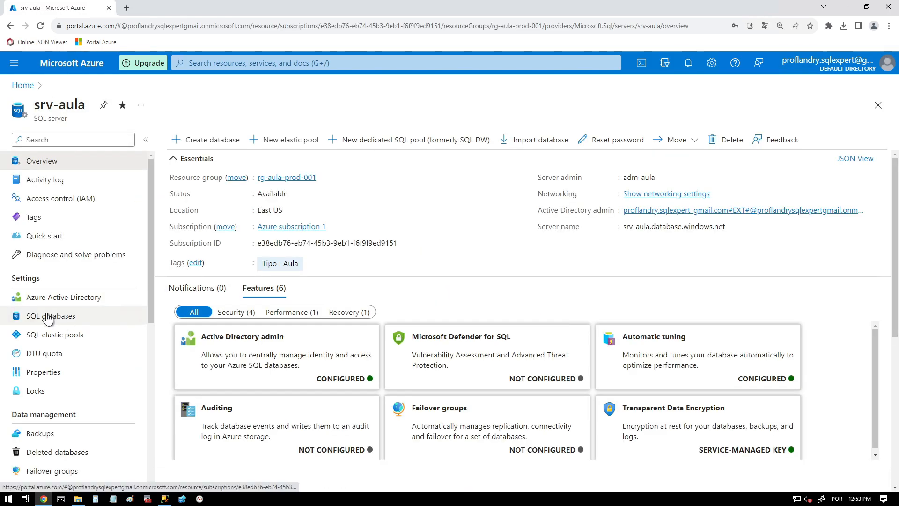
Step: Review the replicas of the AulaDB database and open its geo replica server, srv-aula-repl1
click(184, 180)
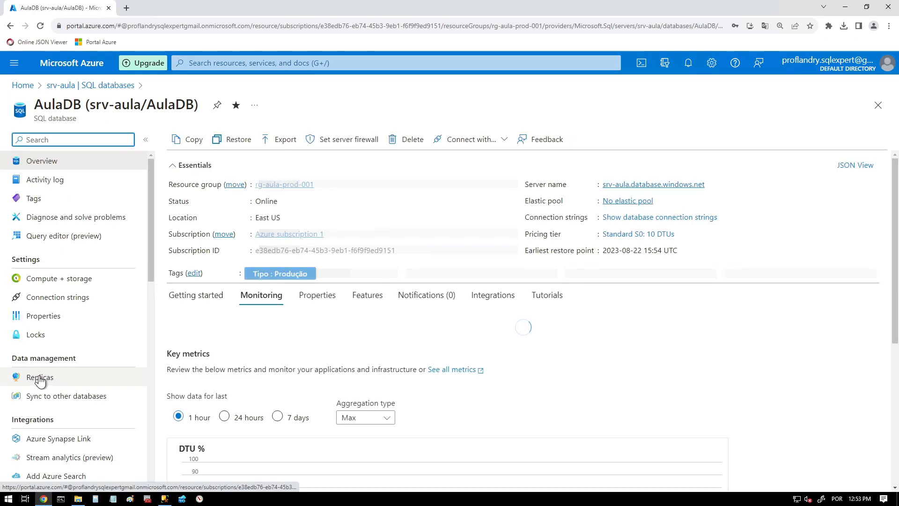
click(39, 381)
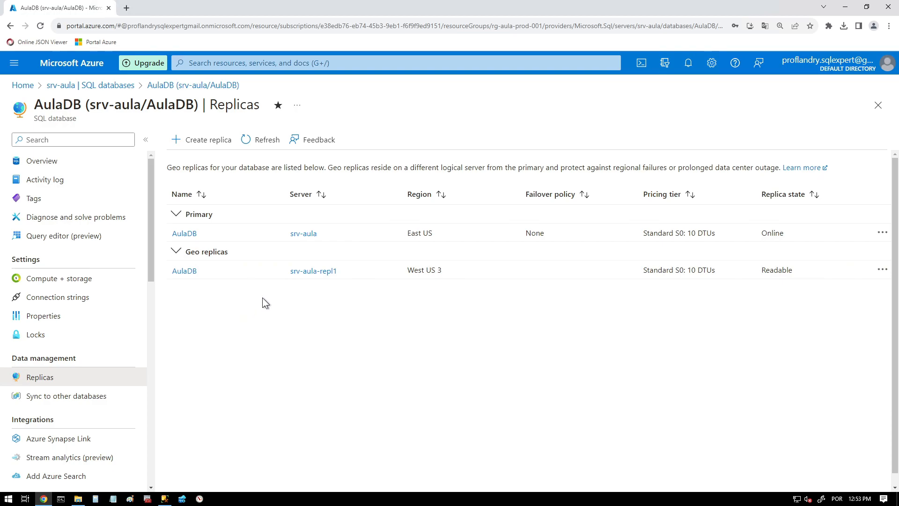
click(308, 276)
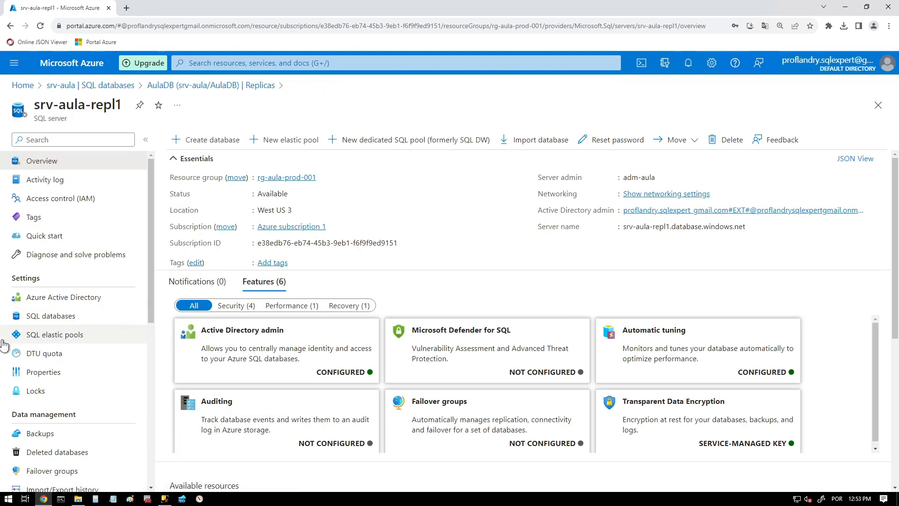
Step: In the networking settings of srv-aula-repl1, add the client IPv4 address as a firewall rule named Casa and save it
scroll(43, 347, down, 4)
click(43, 346)
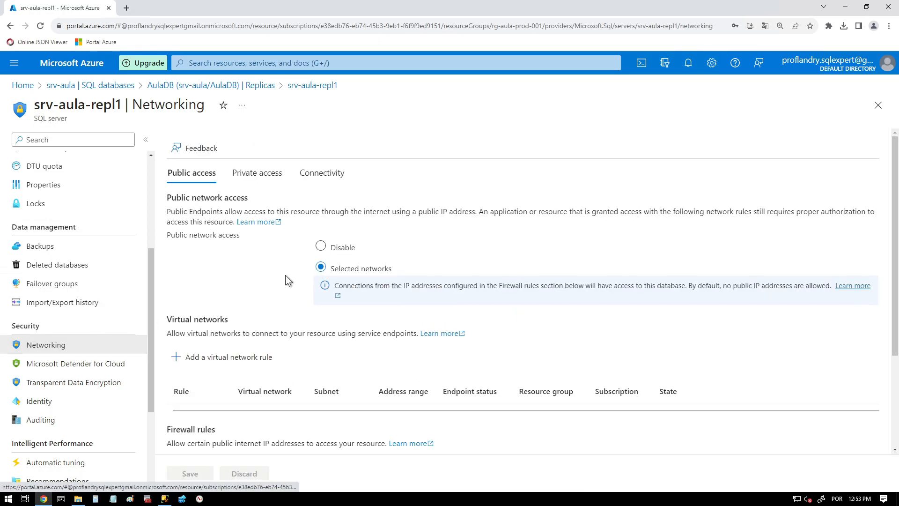
scroll(257, 265, down, 2)
scroll(297, 265, down, 1)
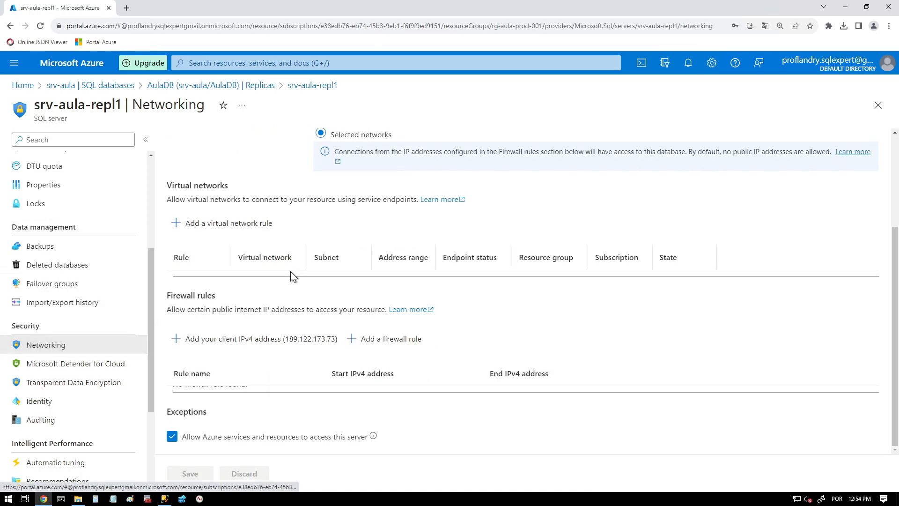
click(180, 342)
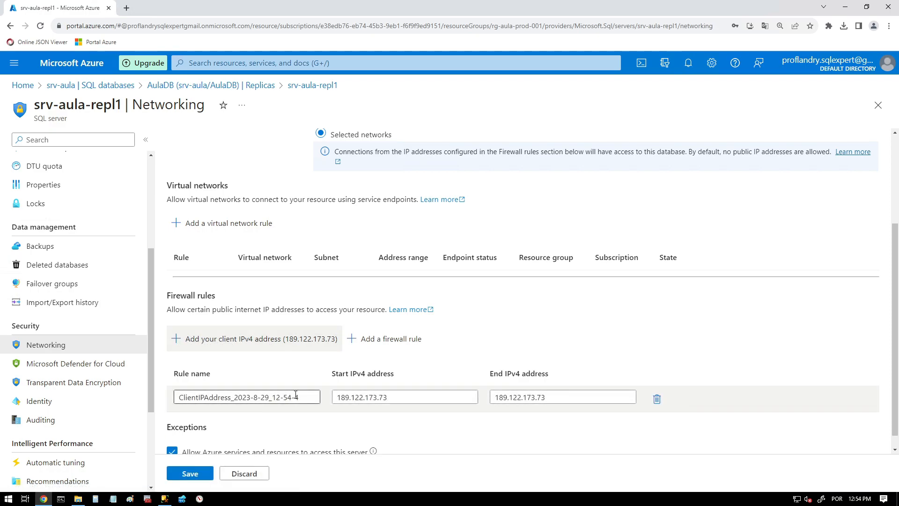
drag(303, 398, 145, 377)
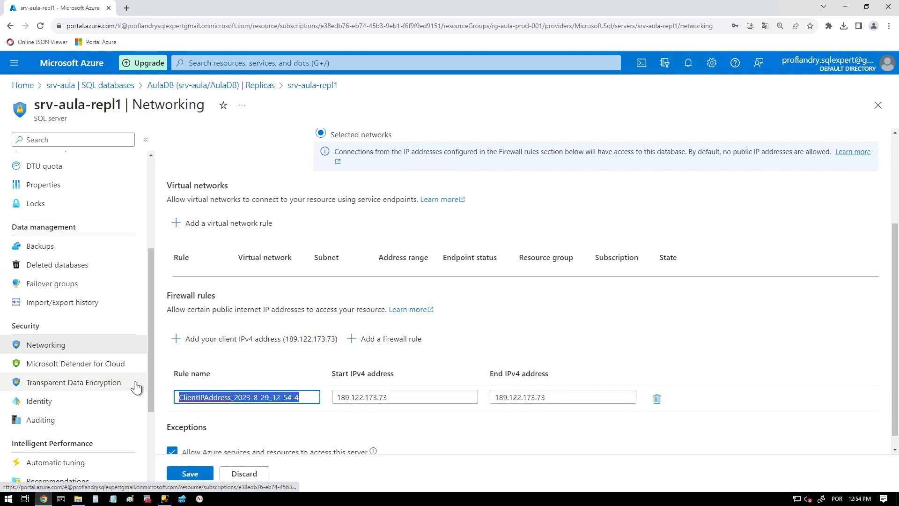
text(Casa)
scroll(215, 366, down, 1)
click(190, 473)
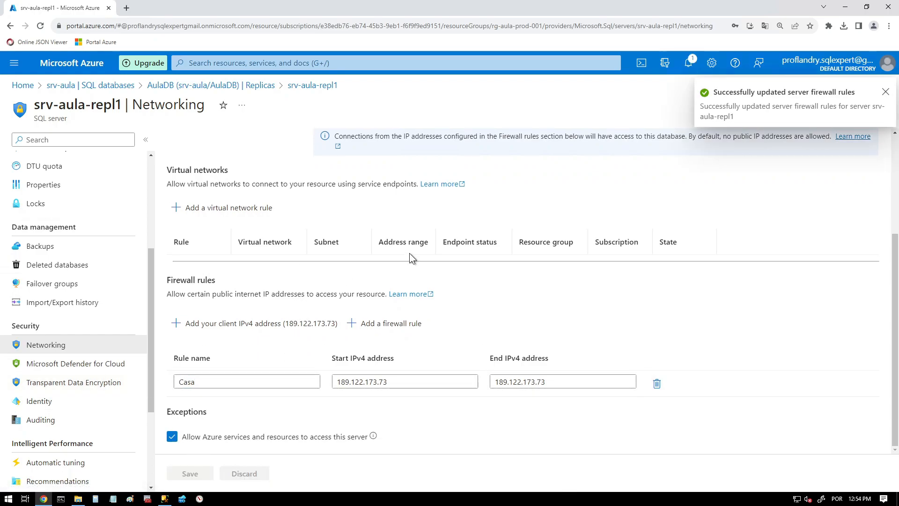
click(886, 93)
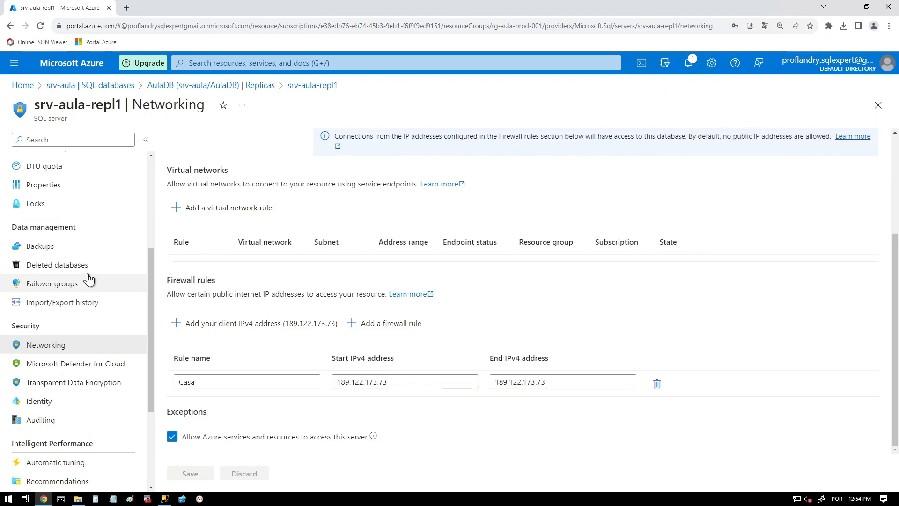
Step: Return to the srv-aula server, view its overview, and reopen the replicas list of its AulaDB database
scroll(92, 261, up, 4)
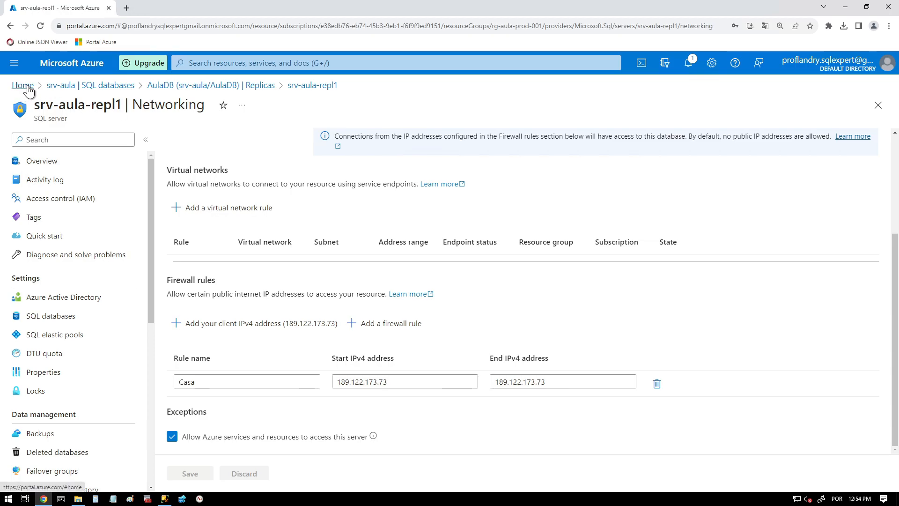
click(68, 85)
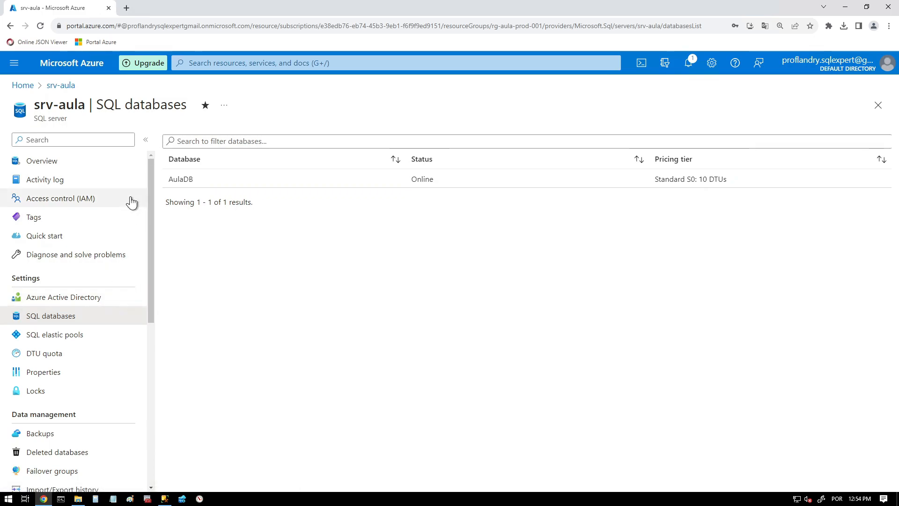
click(36, 167)
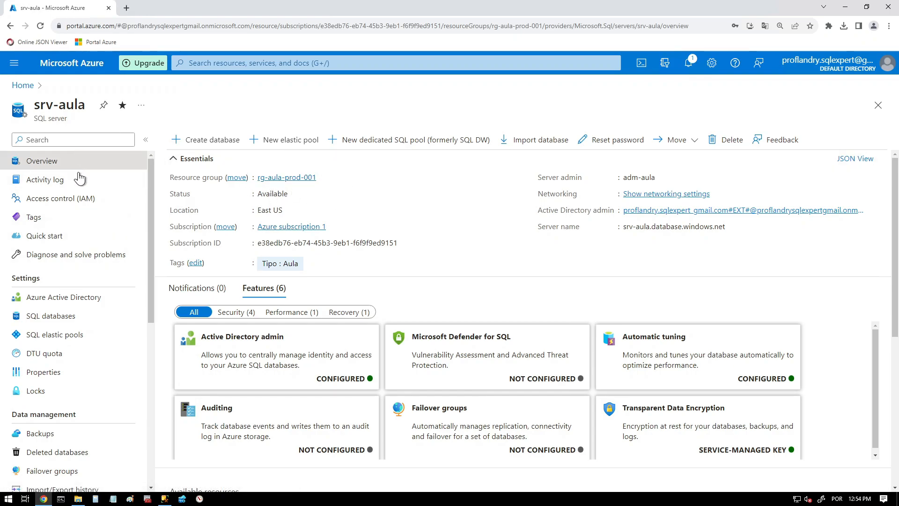
click(52, 318)
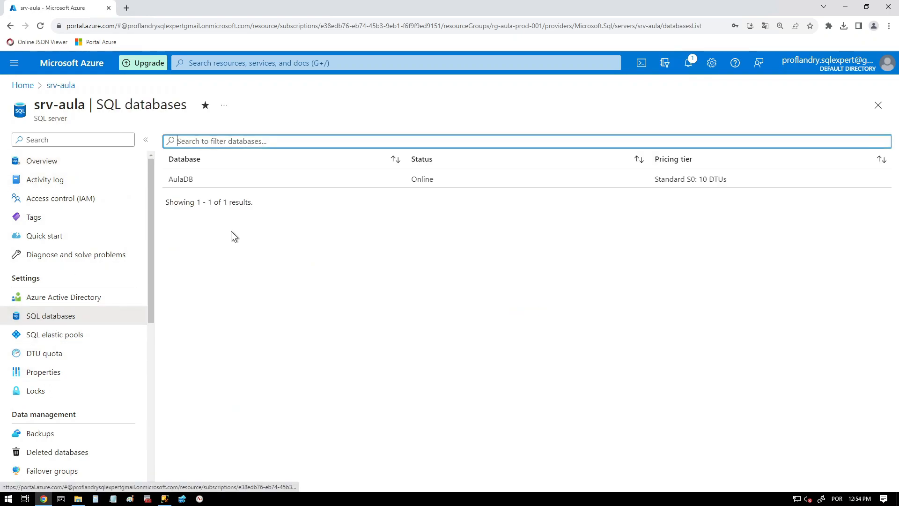
click(180, 178)
click(68, 378)
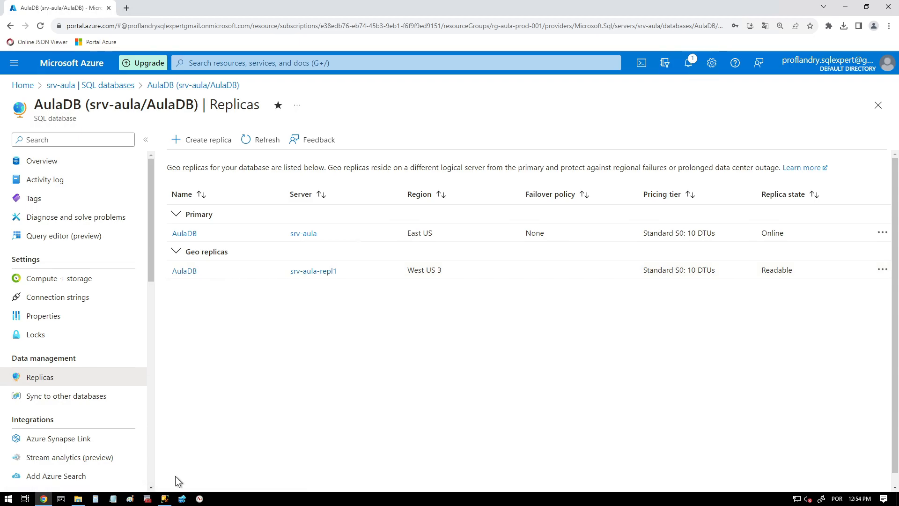
Step: Switch to SQL Server Management Studio and connect to the database engine srv-aula.database.windows.net with the remembered adm-aula login
click(165, 498)
click(31, 80)
click(39, 93)
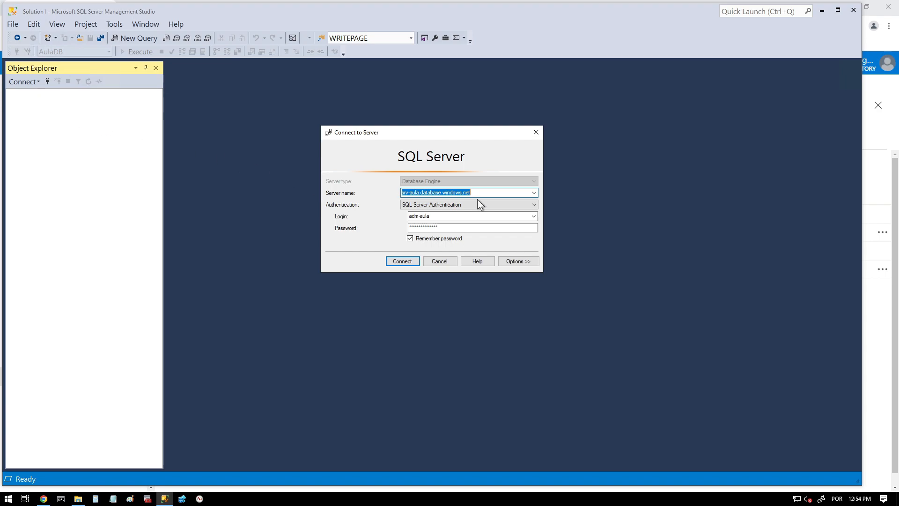
click(407, 192)
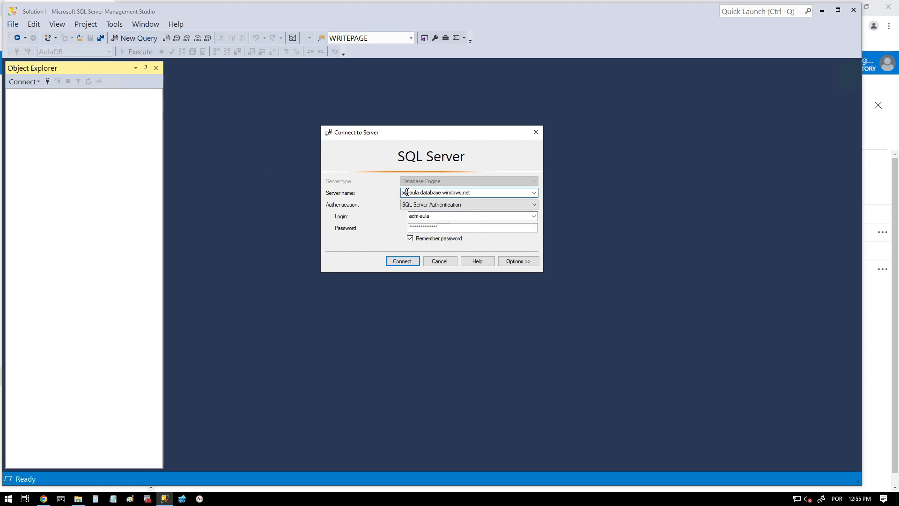
click(409, 258)
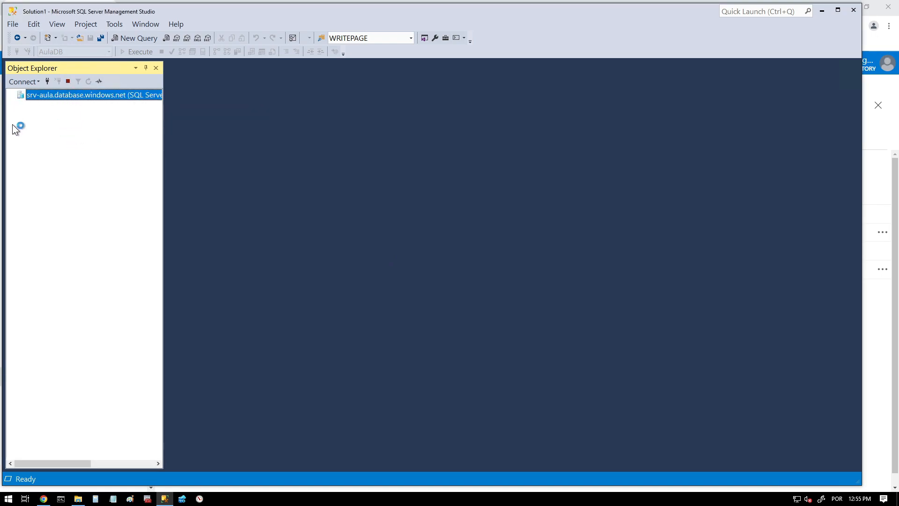
Step: Connect to the database engine srv-aula-repl1.database.windows.net as adm-aula, entering the login's password
click(32, 83)
click(36, 94)
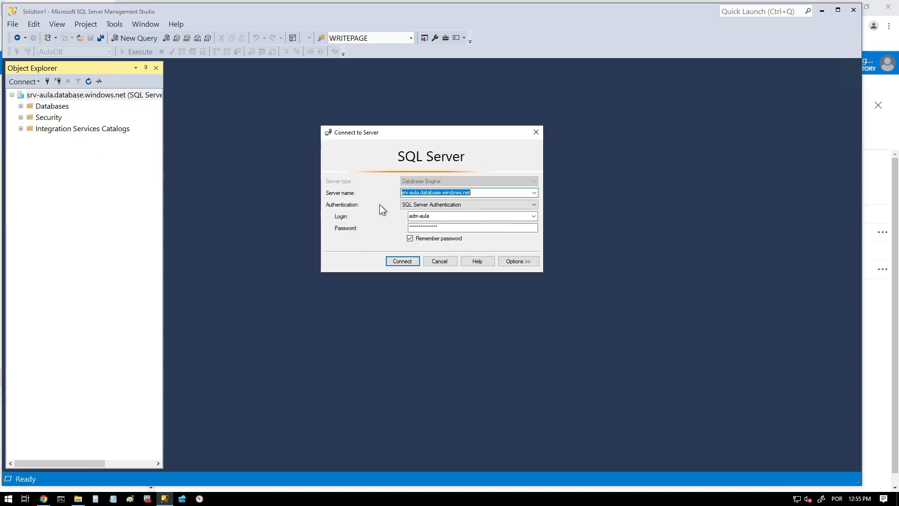
click(420, 192)
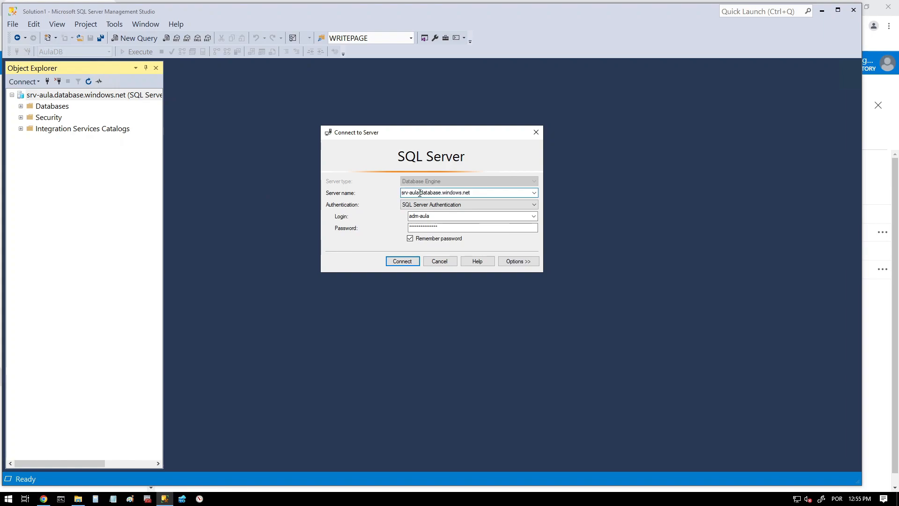
text(-repl1)
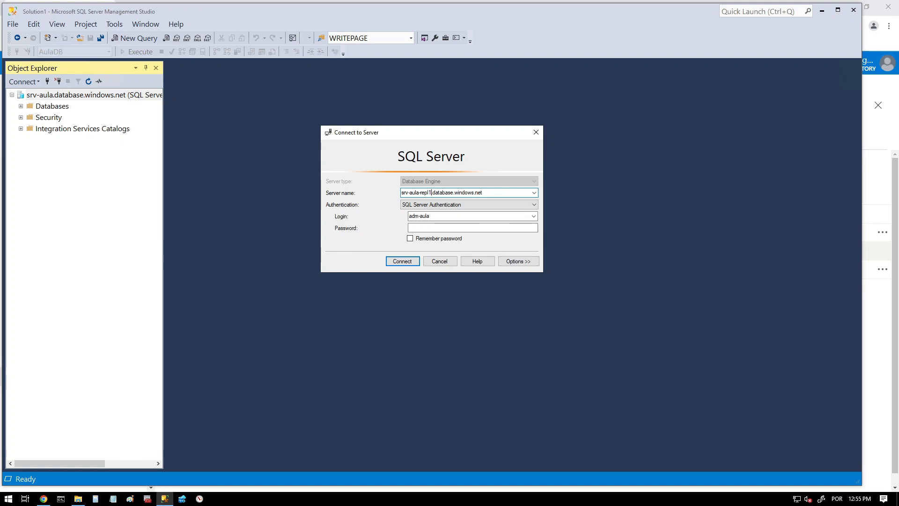
click(428, 227)
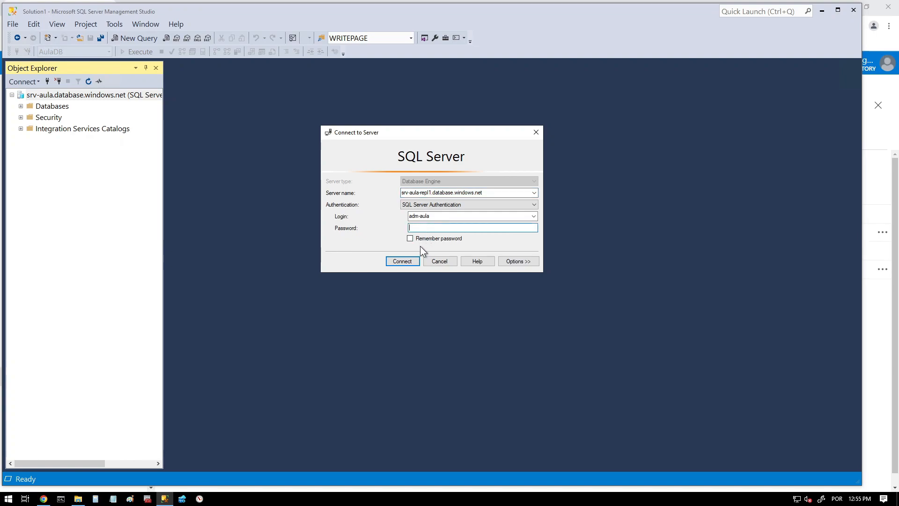
click(403, 262)
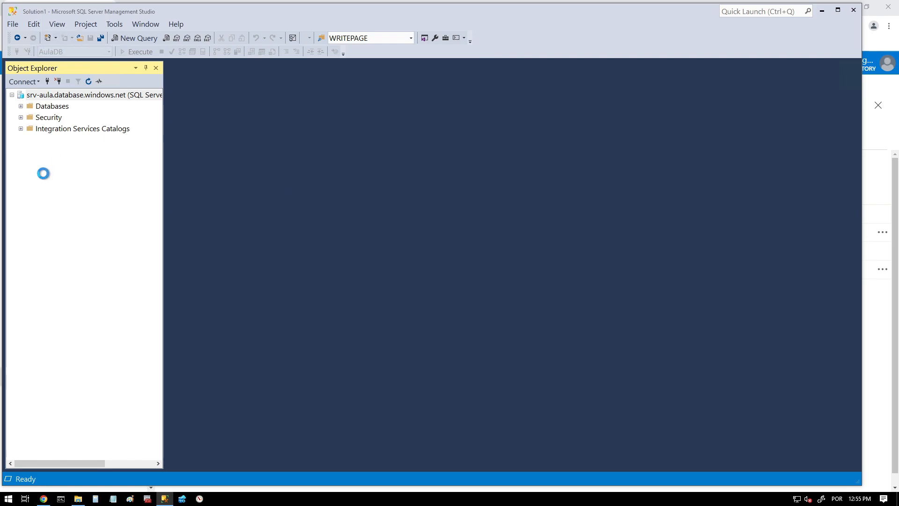
Step: Expand the databases of both connected servers and locate the AulaDB copy on srv-aula-repl1
click(20, 105)
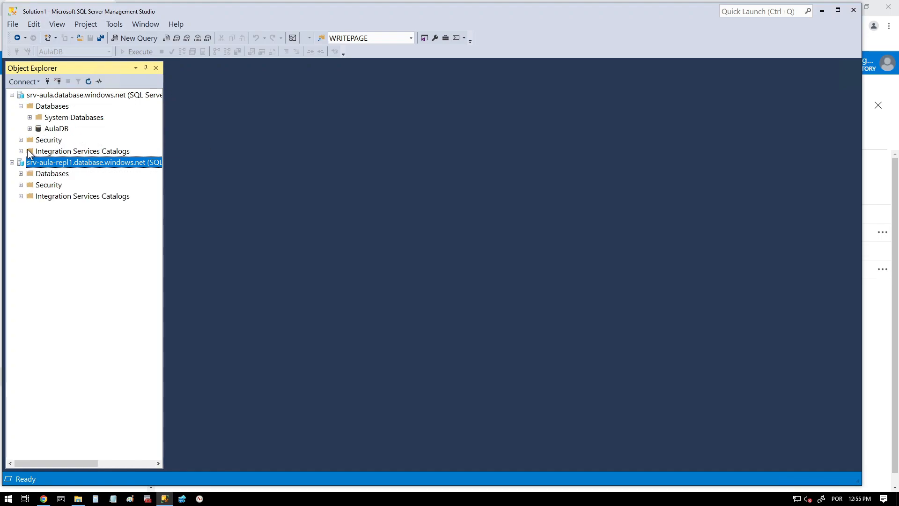
click(20, 173)
click(53, 195)
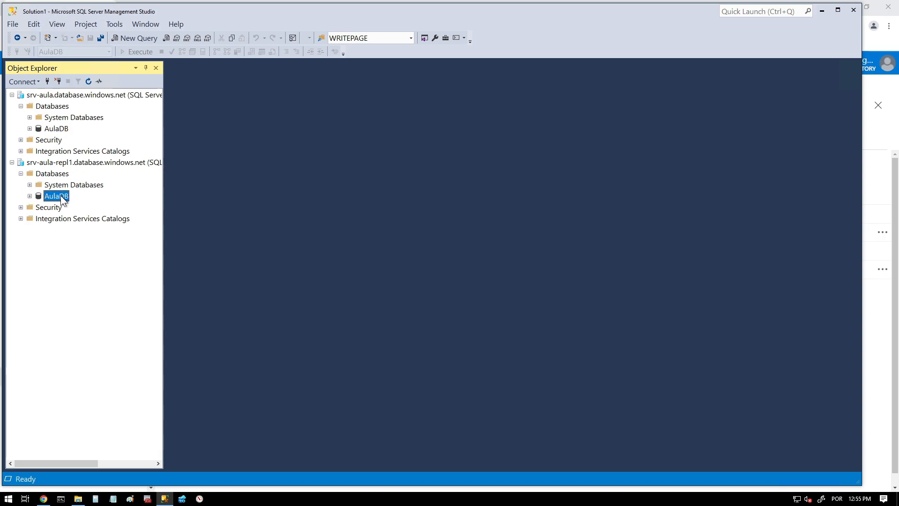
Step: Select AulaDB on the primary server srv-aula and open Script Geo-Repl.sql from the _Scripts_Canal folder in the query editor
click(55, 129)
click(81, 497)
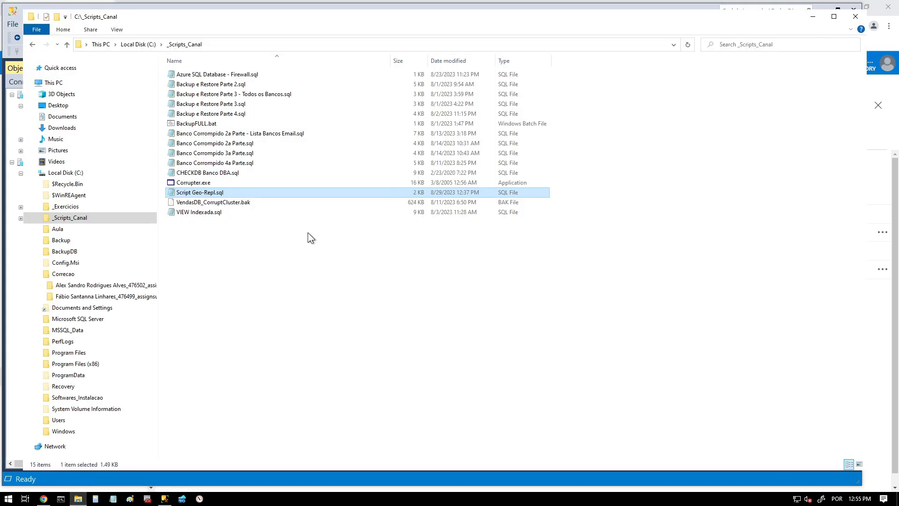
drag(200, 193, 276, 118)
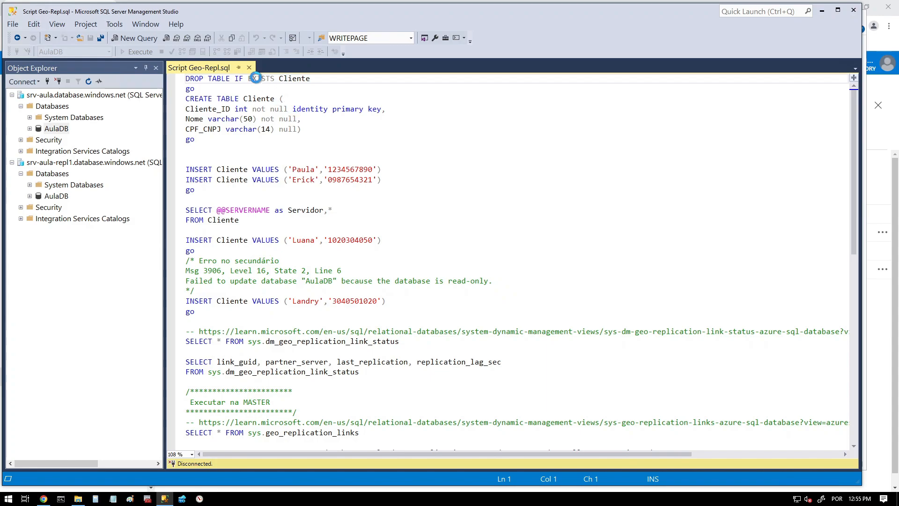
Step: Run only the CREATE TABLE Cliente statement against AulaDB on srv-aula
click(239, 98)
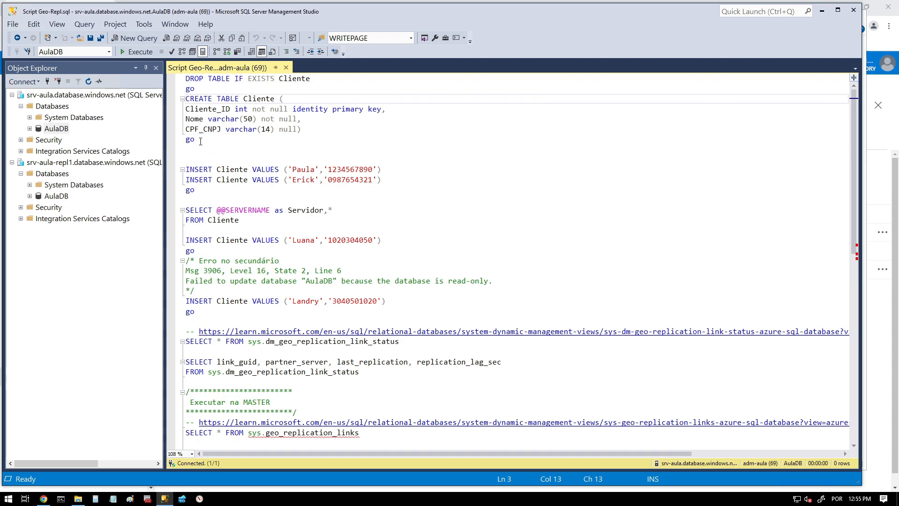
drag(198, 144, 178, 97)
click(126, 50)
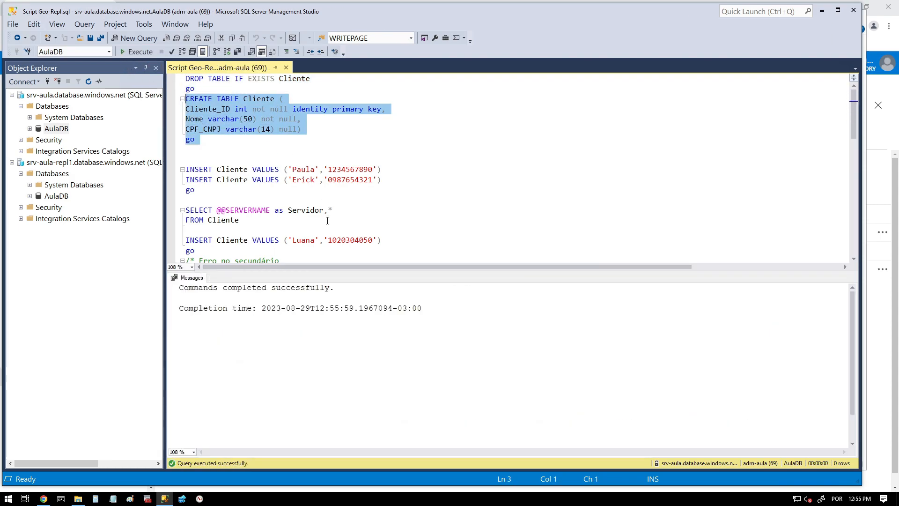
Step: Enlarge the query editor area and run the first two INSERT statements to add two sample rows to the Cliente table
drag(321, 270, 313, 326)
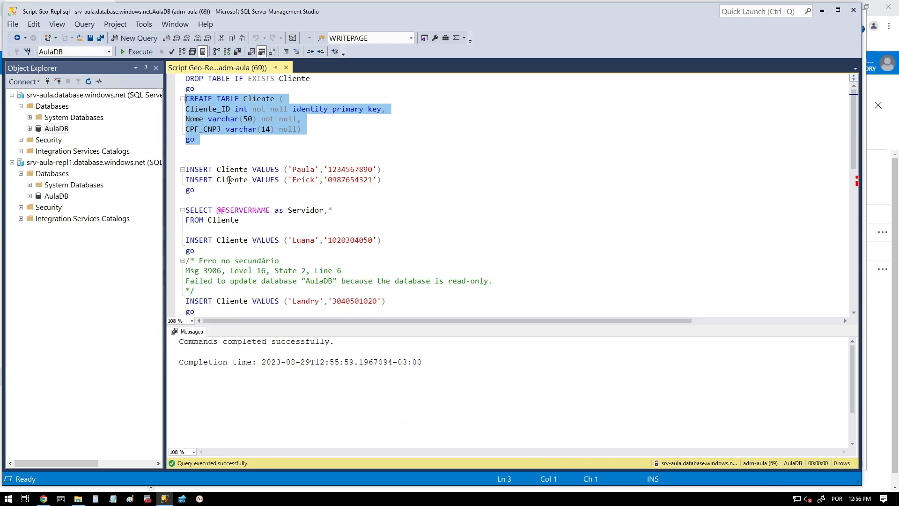
click(203, 192)
drag(203, 192, 185, 170)
click(137, 52)
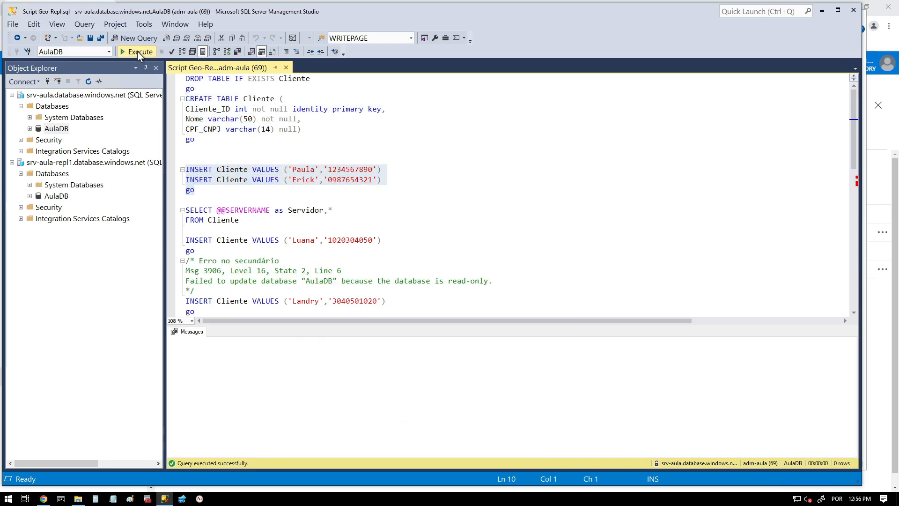
scroll(352, 144, down, 1)
drag(240, 190, 186, 180)
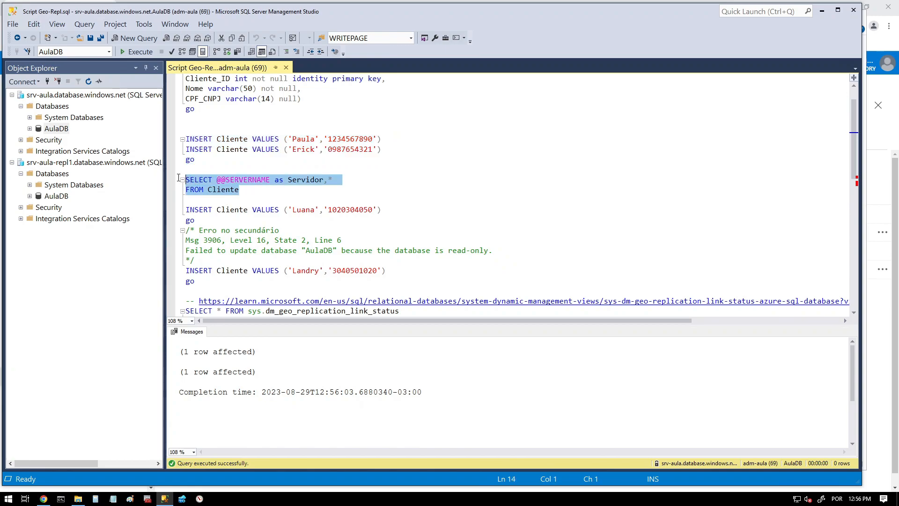
click(140, 51)
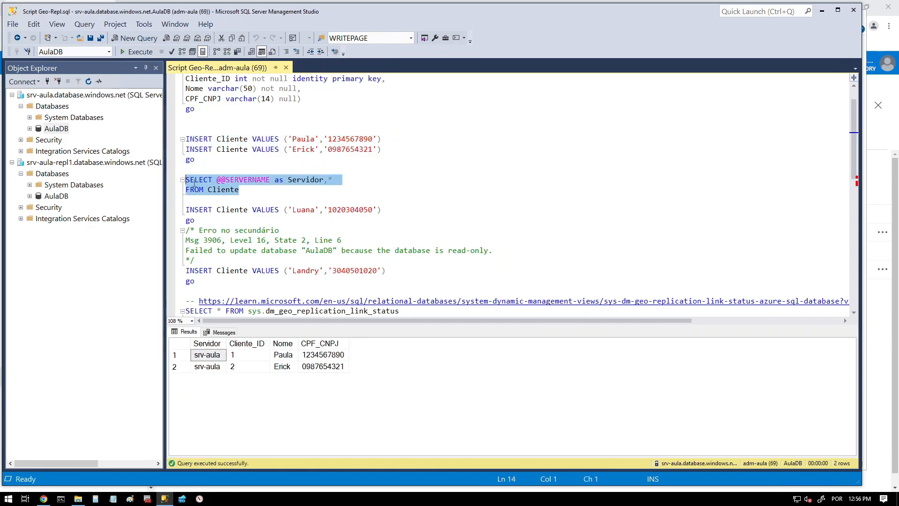
click(208, 345)
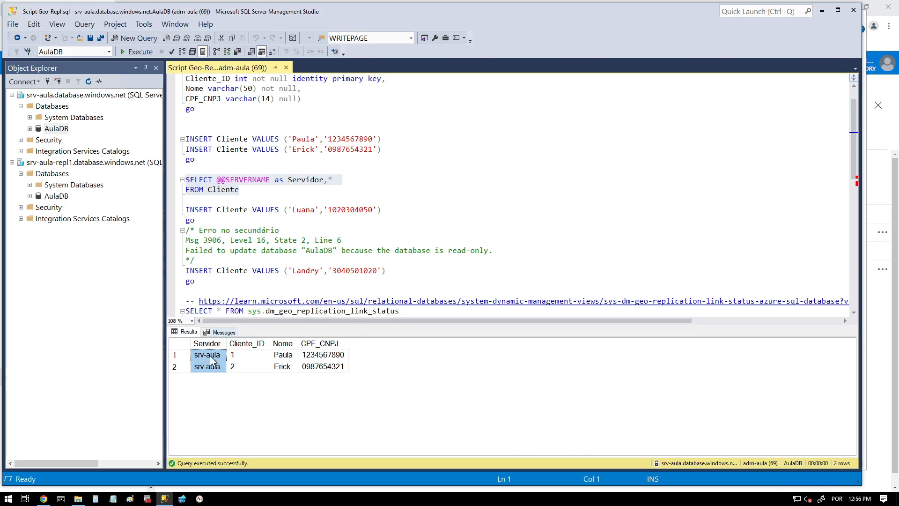
Step: Copy the Cliente SELECT and third INSERT into a new query against AulaDB on srv-aula-repl1 and run only the SELECT
drag(195, 220, 182, 182)
key(ctrl+c)
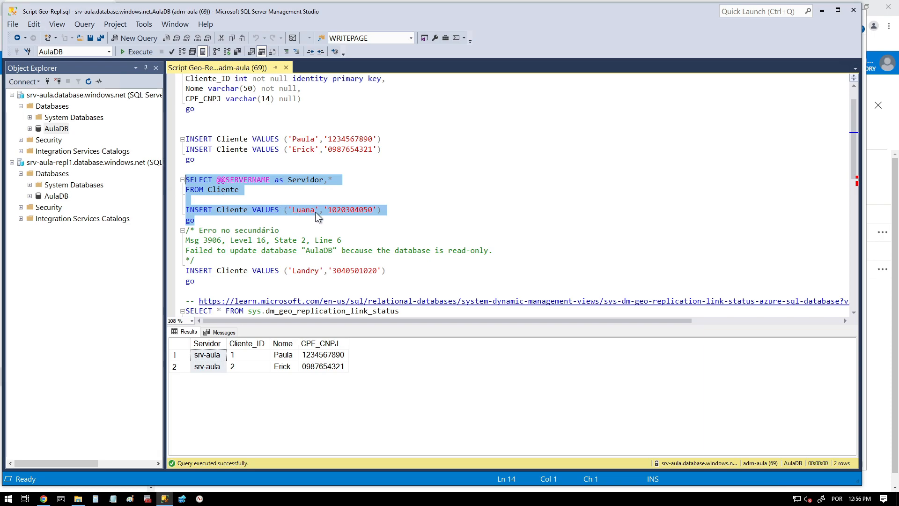
click(54, 196)
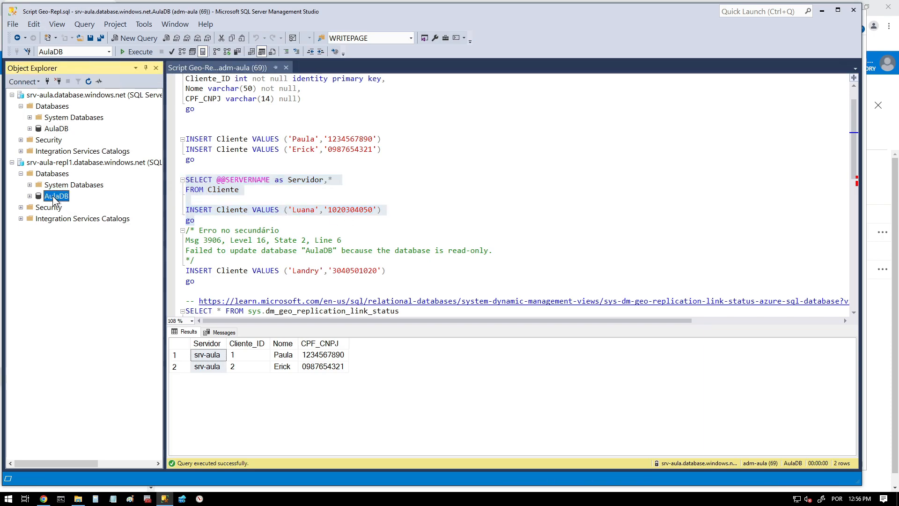
right_click(53, 196)
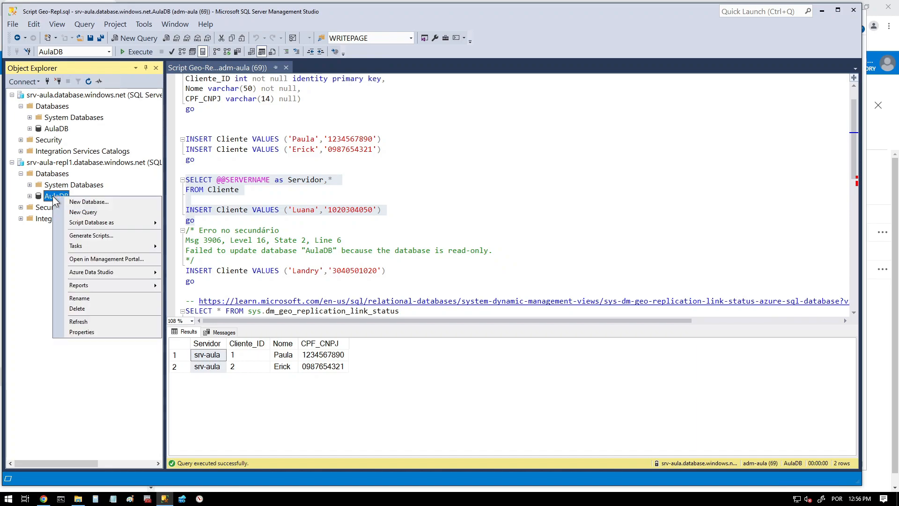
click(79, 210)
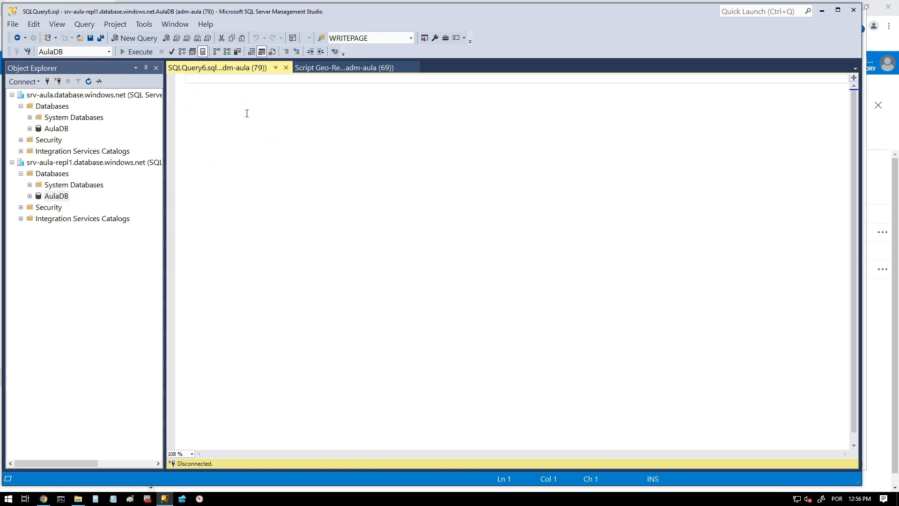
key(ctrl+v)
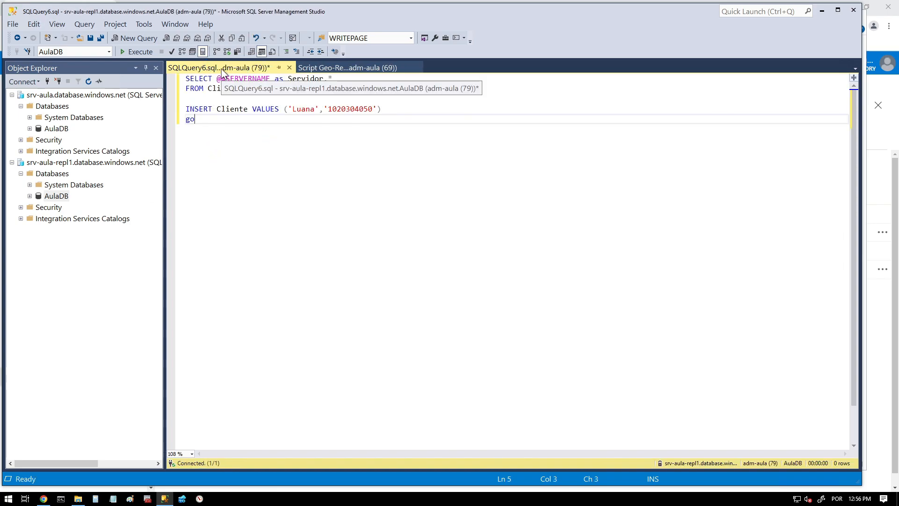
drag(243, 93, 159, 73)
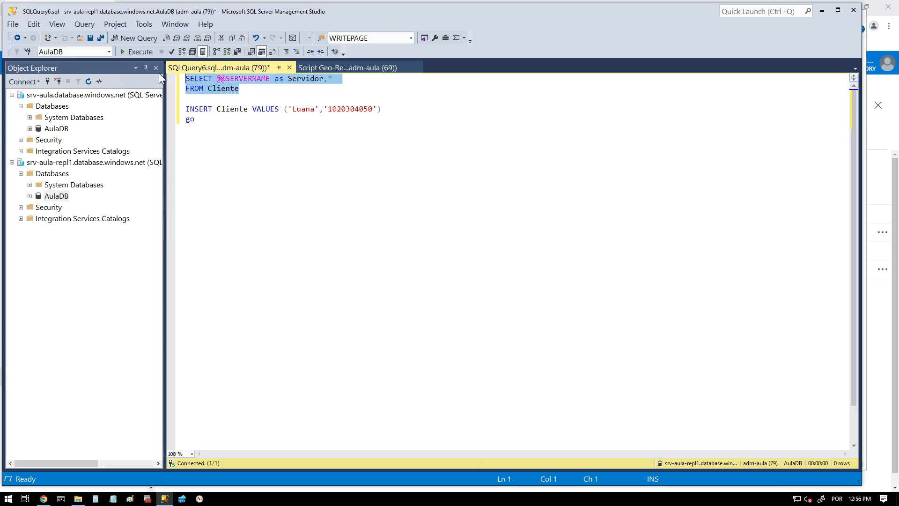
click(135, 54)
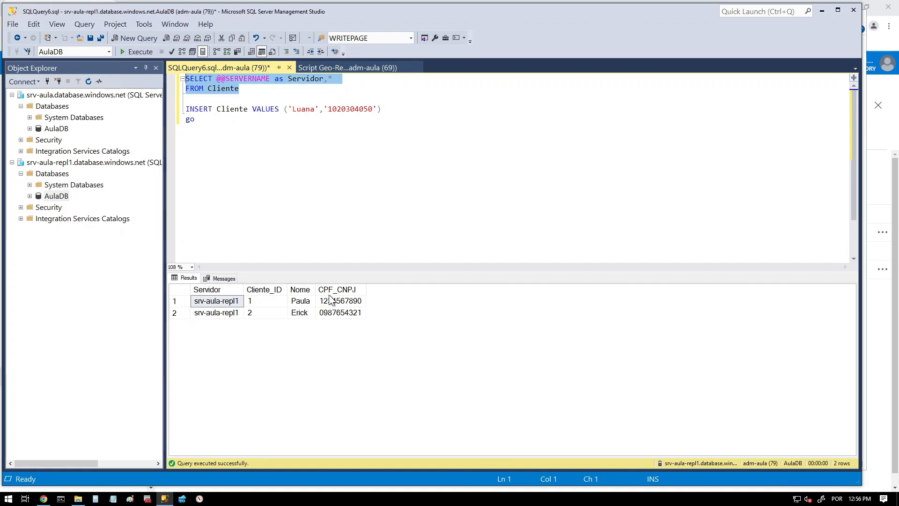
Step: Try to run the INSERT into Cliente on the srv-aula-repl1 replica and examine the returned message
click(196, 120)
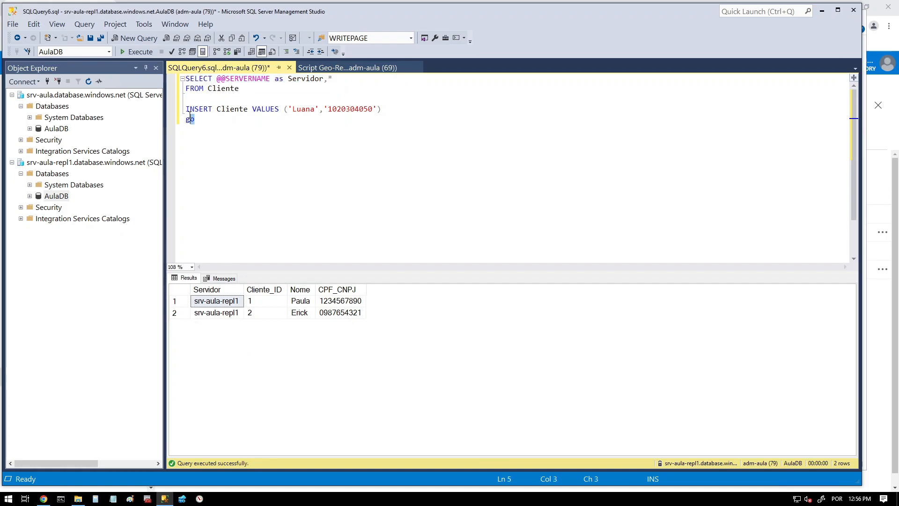
drag(197, 120, 186, 109)
click(142, 55)
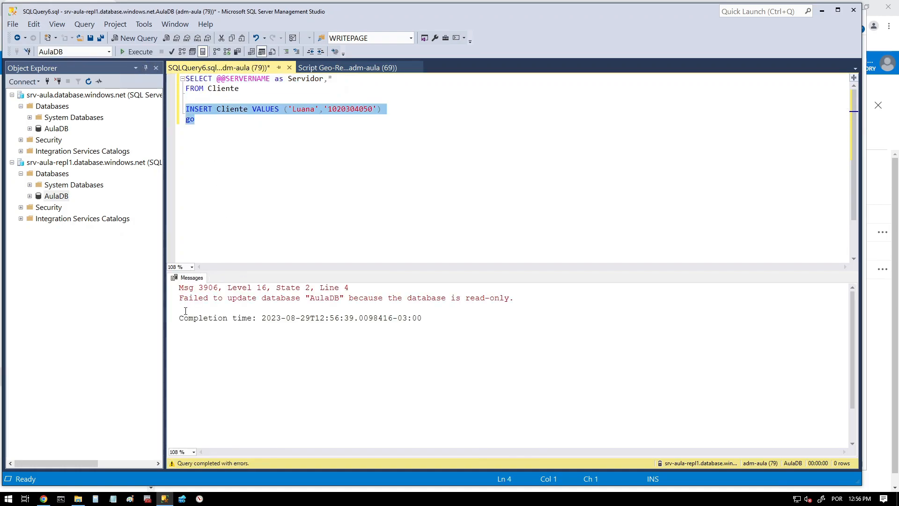
drag(515, 299, 179, 287)
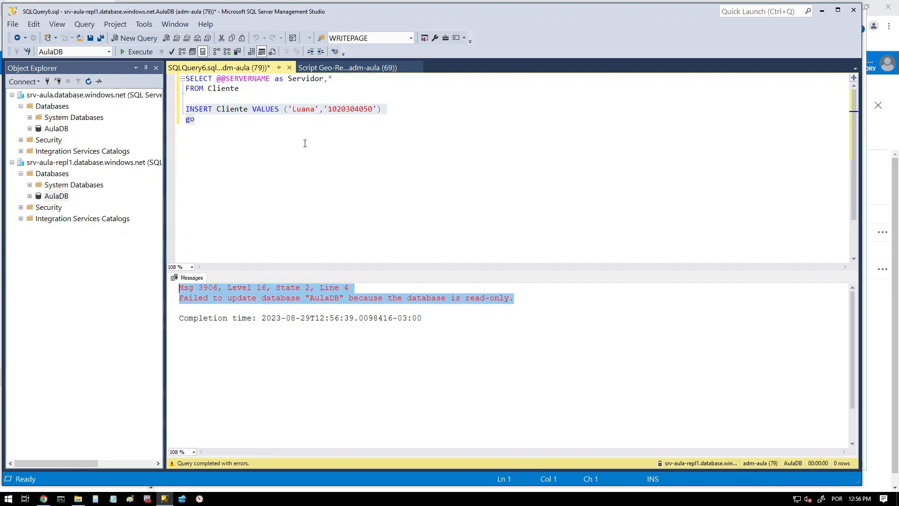
click(329, 69)
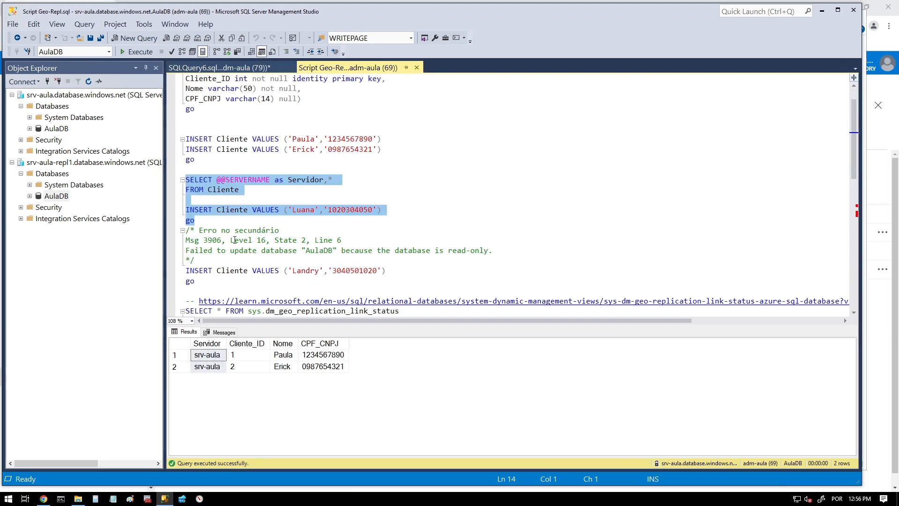
click(217, 219)
drag(201, 220, 178, 211)
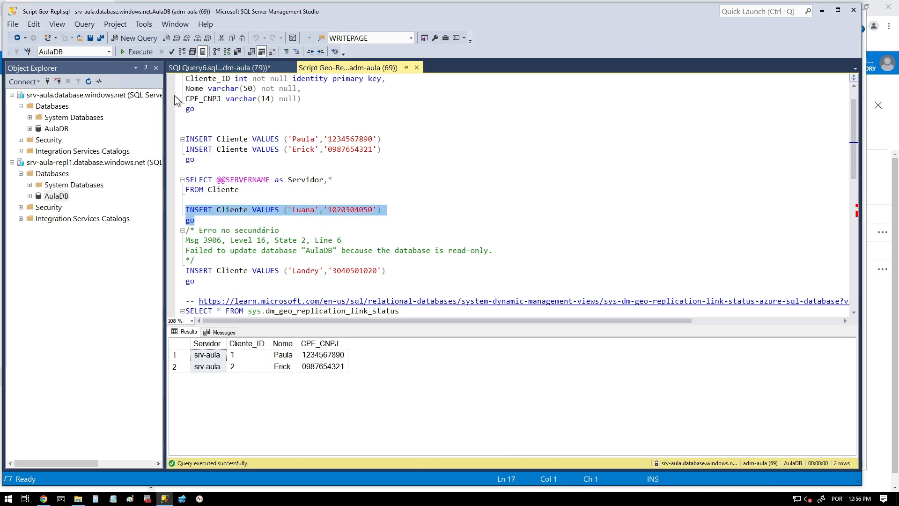
click(146, 52)
drag(240, 190, 186, 179)
click(135, 54)
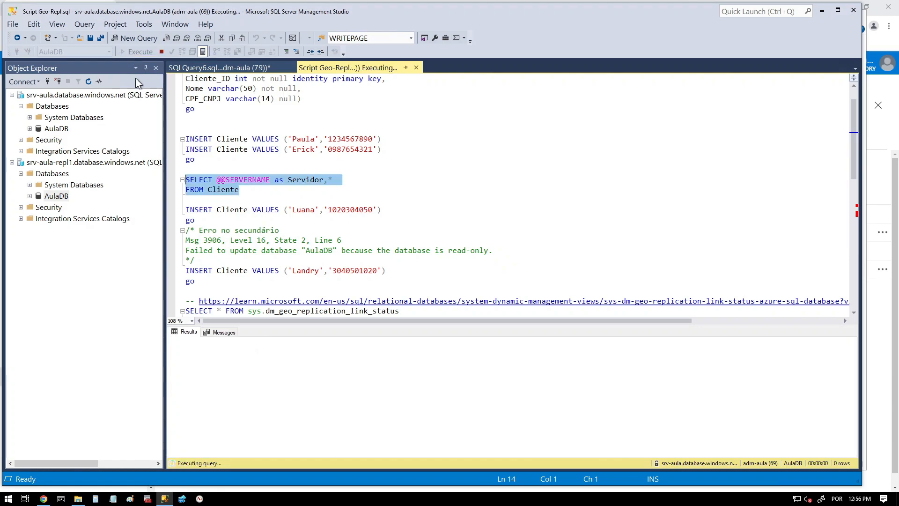
Step: Rerun the Cliente SELECT on srv-aula-repl1 and compare its rows with the primary's results in Script Geo-Repl.sql
click(236, 67)
click(220, 120)
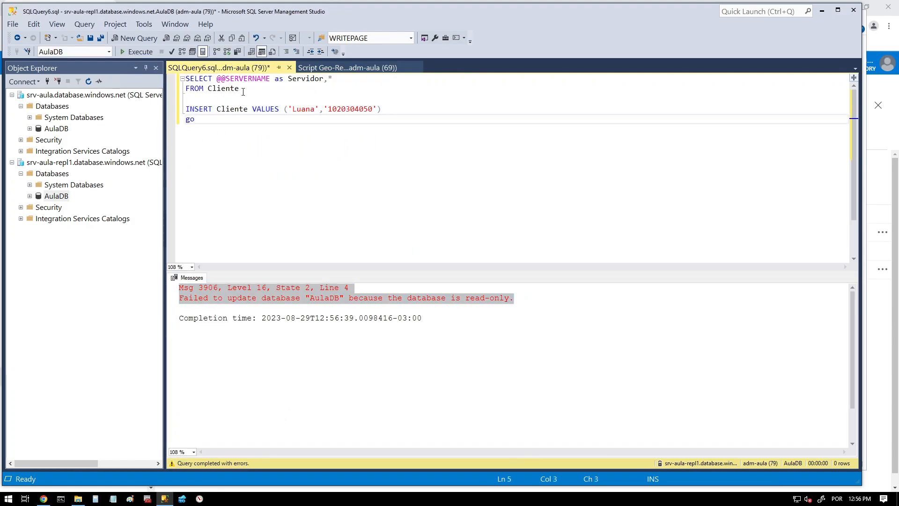
drag(243, 92, 185, 78)
click(138, 50)
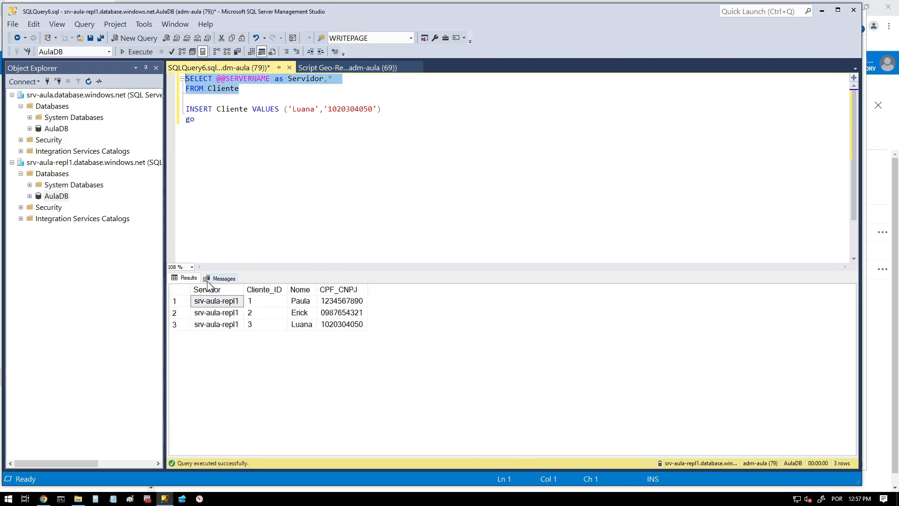
click(350, 68)
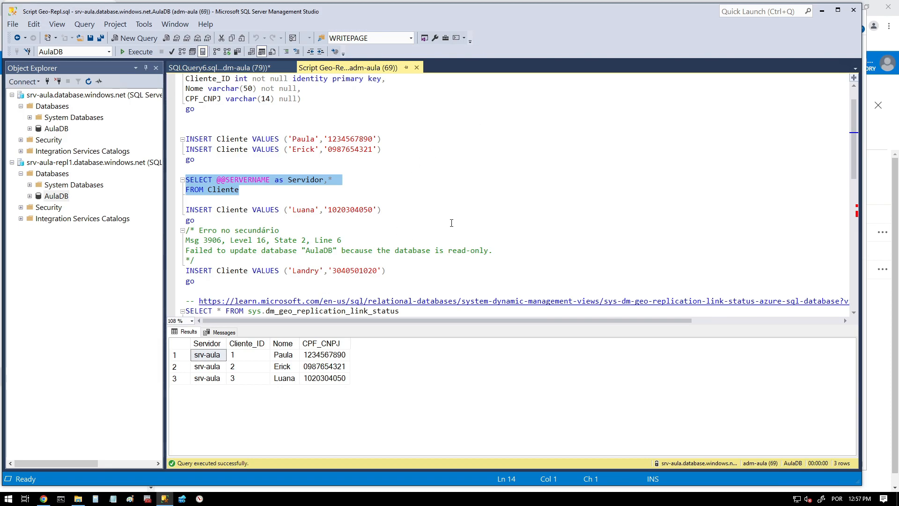
Step: Switch to the Azure portal in Chrome and review the failover and stop replication options for the srv-aula-repl1 geo replica
click(43, 498)
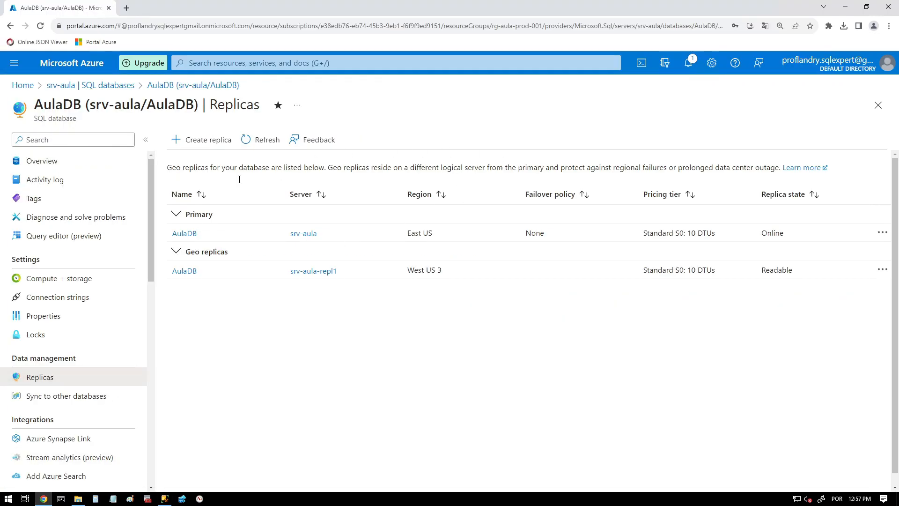
click(880, 236)
click(882, 270)
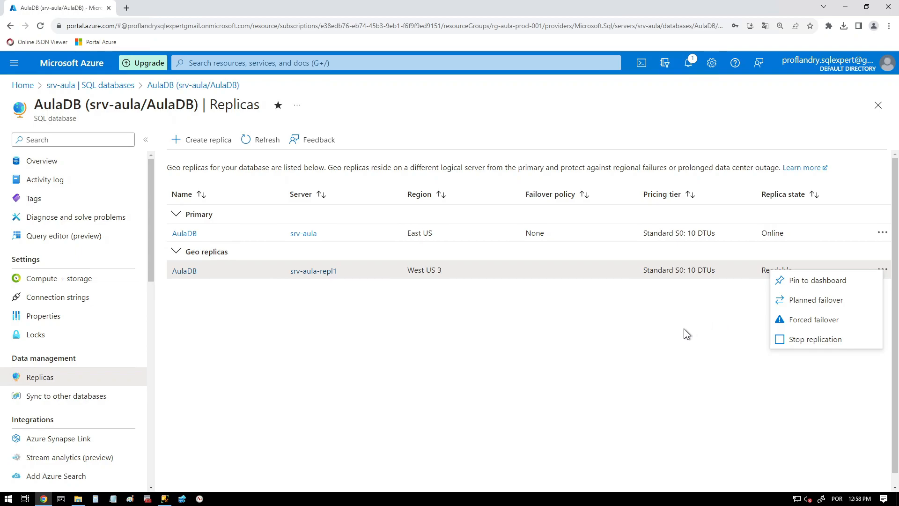
click(481, 314)
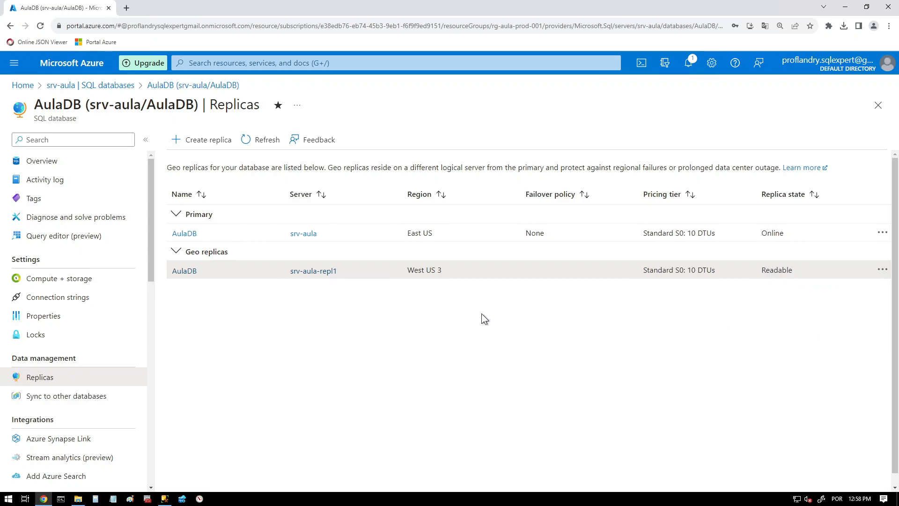
Step: Switch back to SQL Server Management Studio and run the four-column SELECT on sys.dm_geo_replication_link_status against AulaDB on srv-aula
click(165, 499)
click(345, 193)
scroll(349, 189, down, 6)
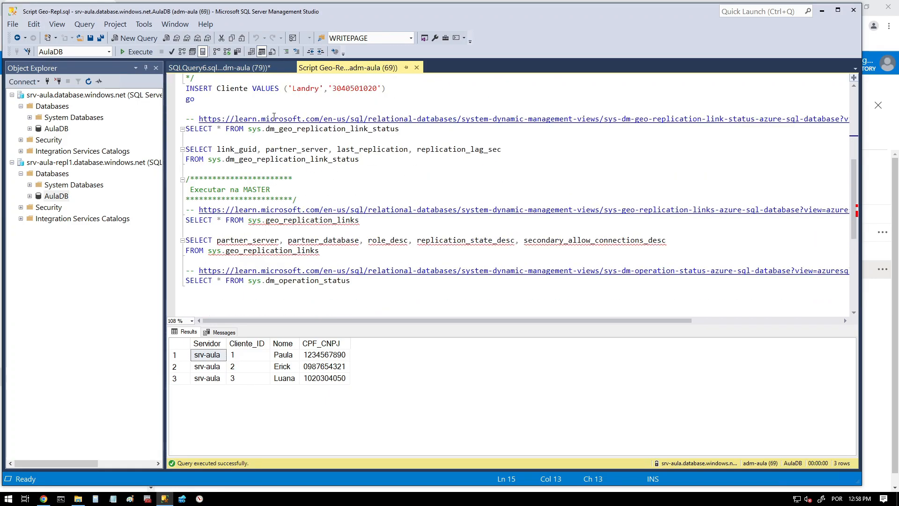
drag(359, 159, 165, 151)
click(135, 51)
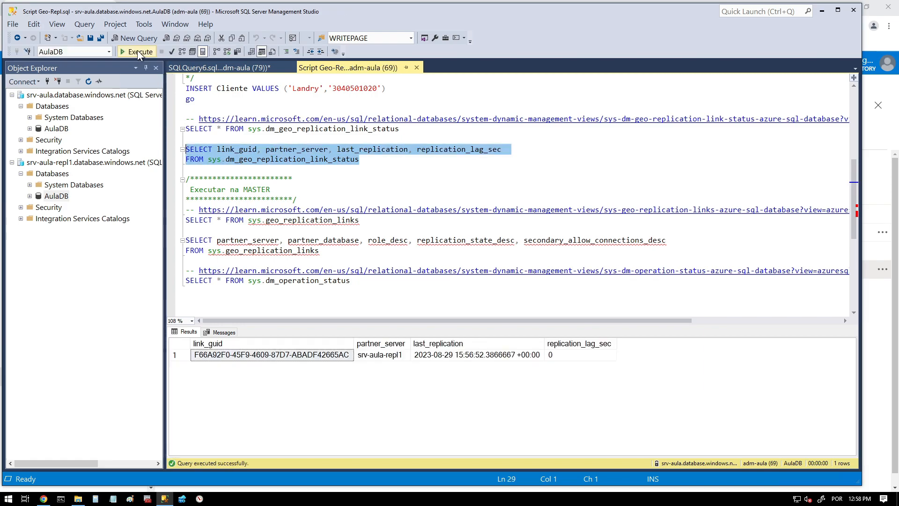
Step: Examine the last_replication and replication_lag_sec values returned from sys.dm_geo_replication_link_status
click(293, 159)
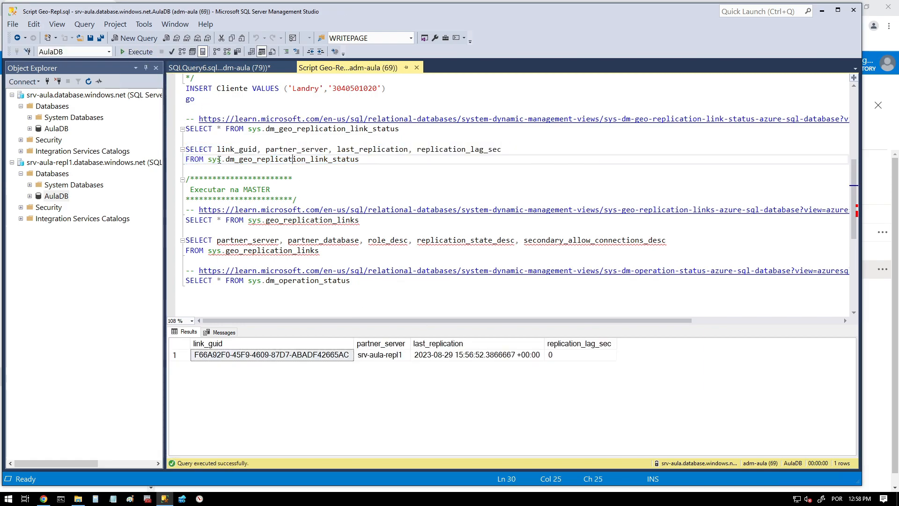
drag(207, 159, 365, 159)
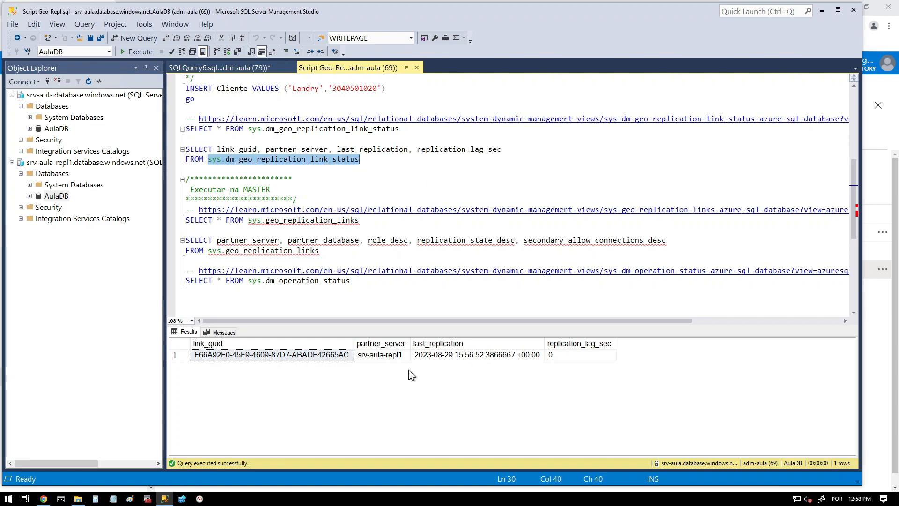
click(454, 356)
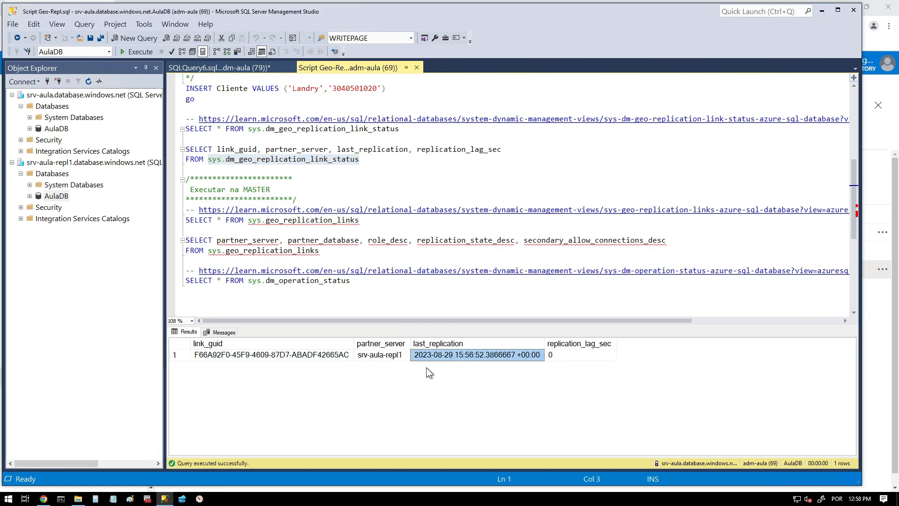
click(576, 358)
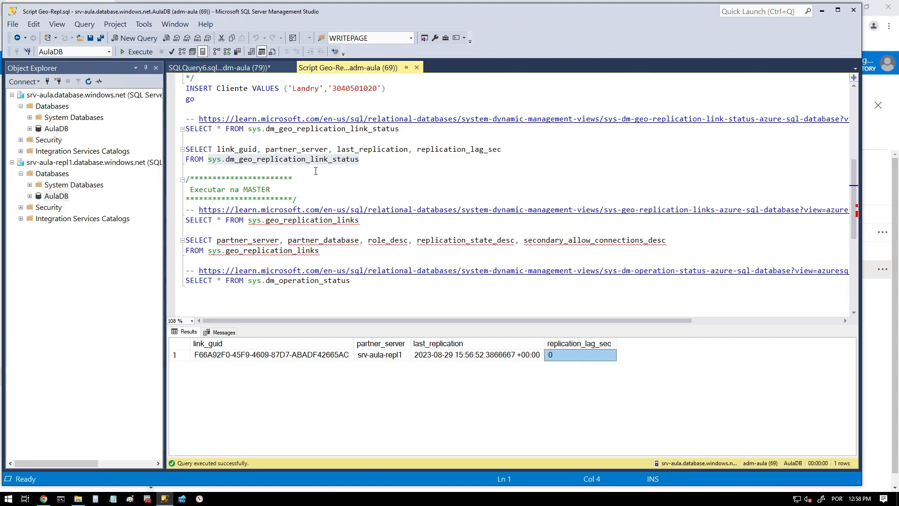
Step: Change the query's database to master and run the SELECT of partner, role and replication state columns from sys.geo_replication_links
click(281, 169)
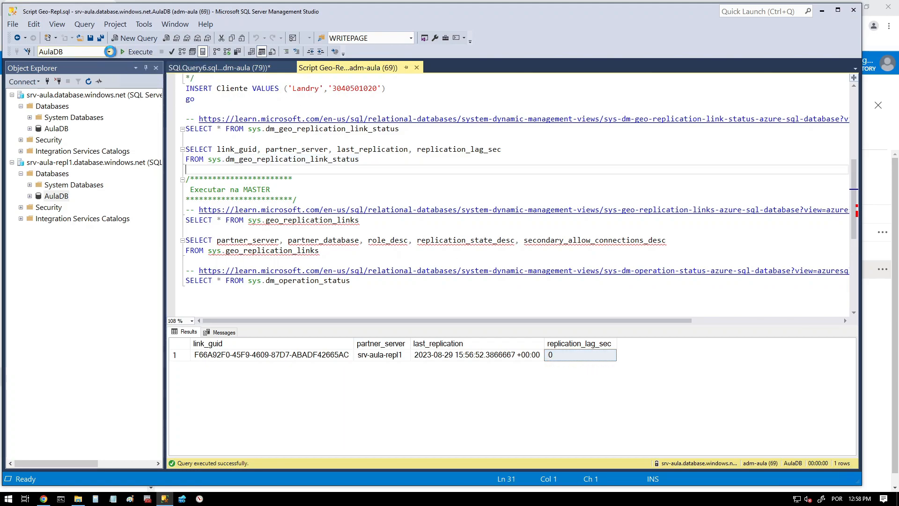
click(110, 51)
click(55, 73)
drag(320, 251, 176, 240)
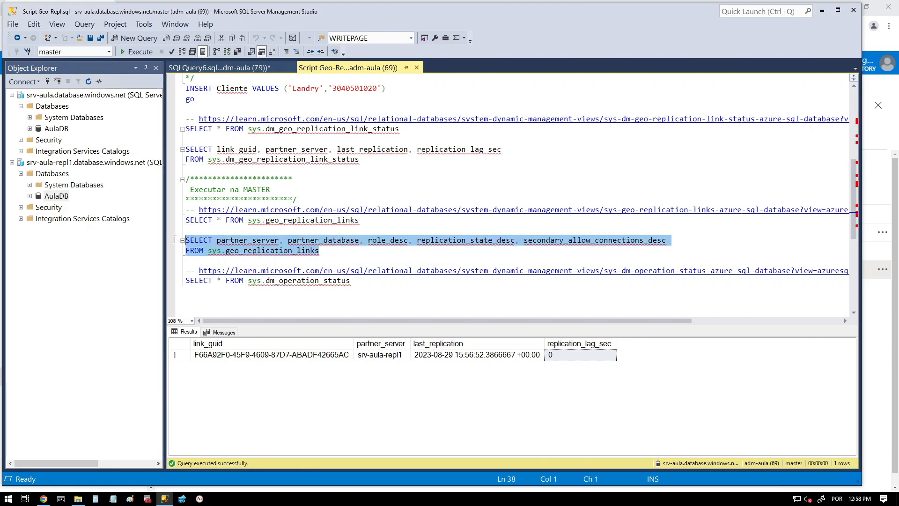
click(134, 52)
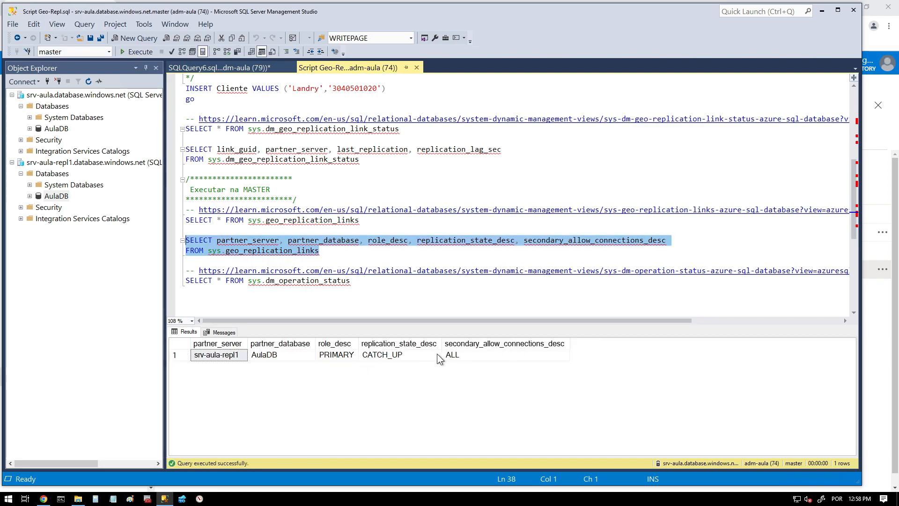
Step: Run SELECT * FROM sys.dm_operation_status in master and enlarge the results area
click(280, 210)
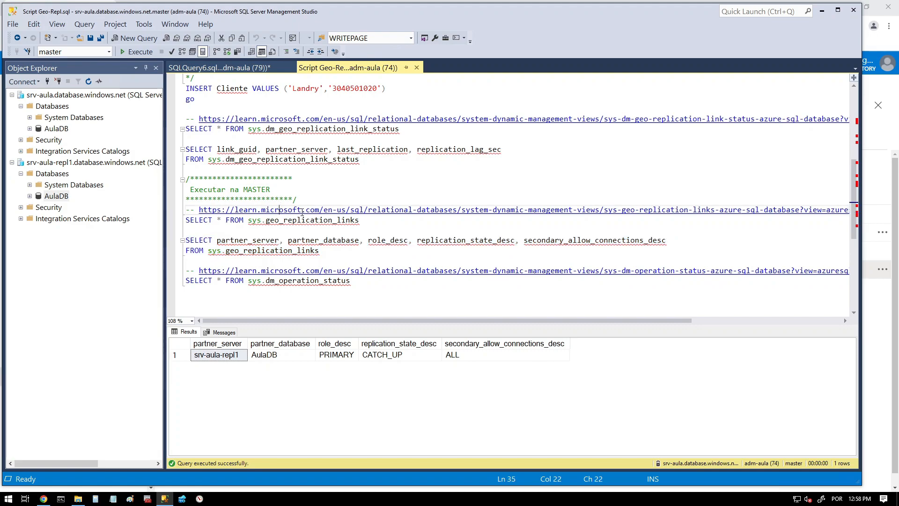
scroll(328, 234, down, 2)
drag(361, 222, 184, 221)
click(136, 53)
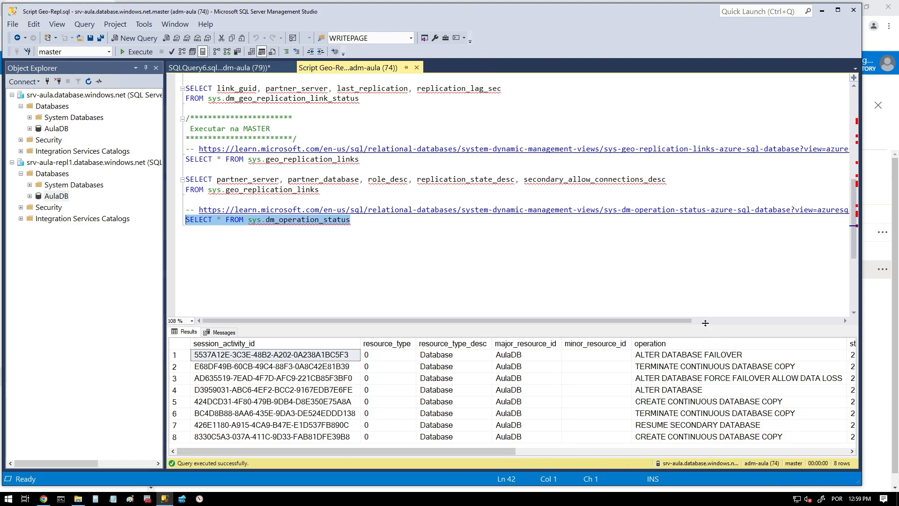
click(498, 325)
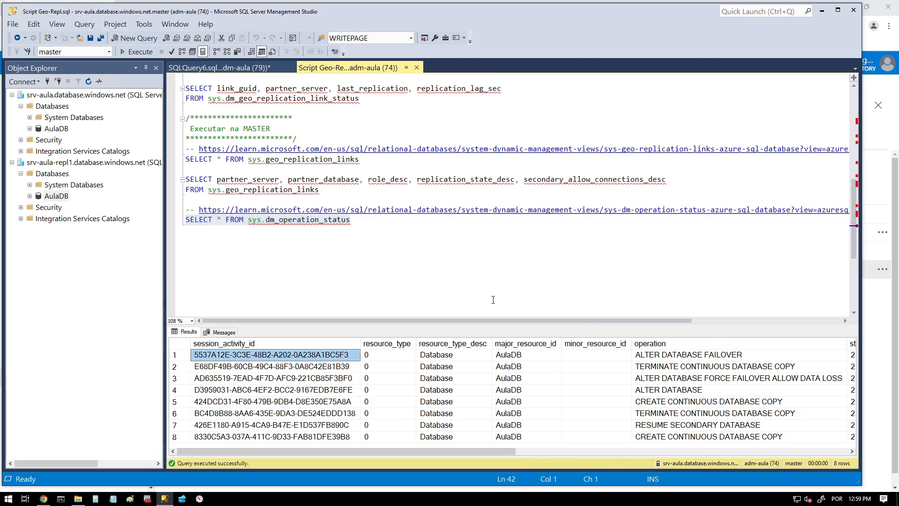
drag(498, 325, 487, 257)
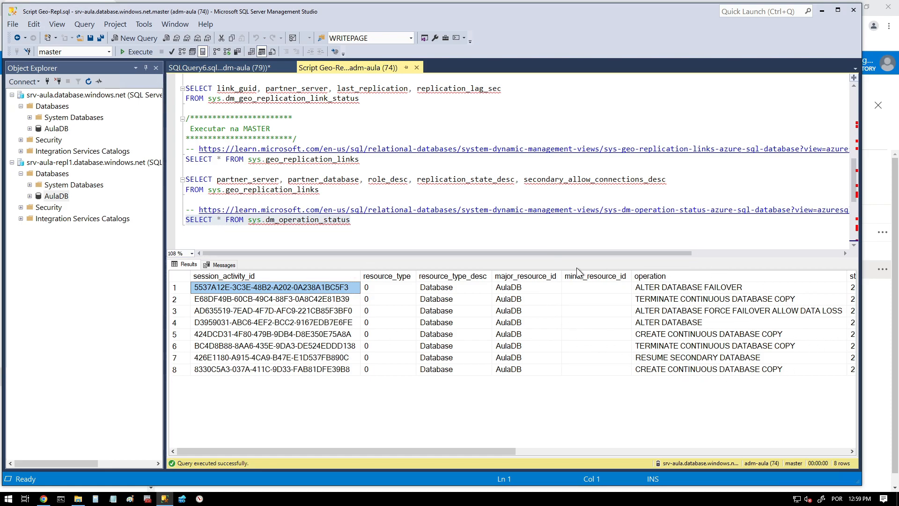
Step: Examine the operation column of the last rows, then their state_desc, percent_complete and start_time columns
click(740, 335)
click(738, 347)
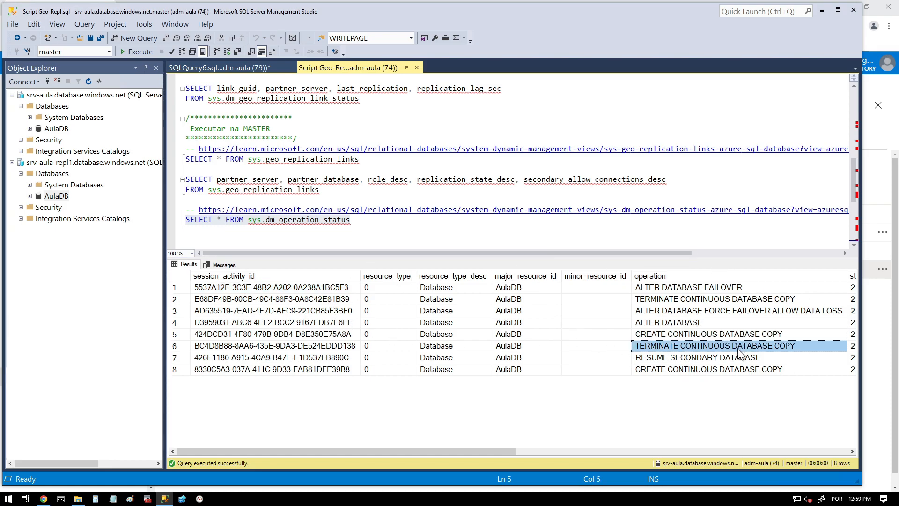
click(734, 357)
click(732, 370)
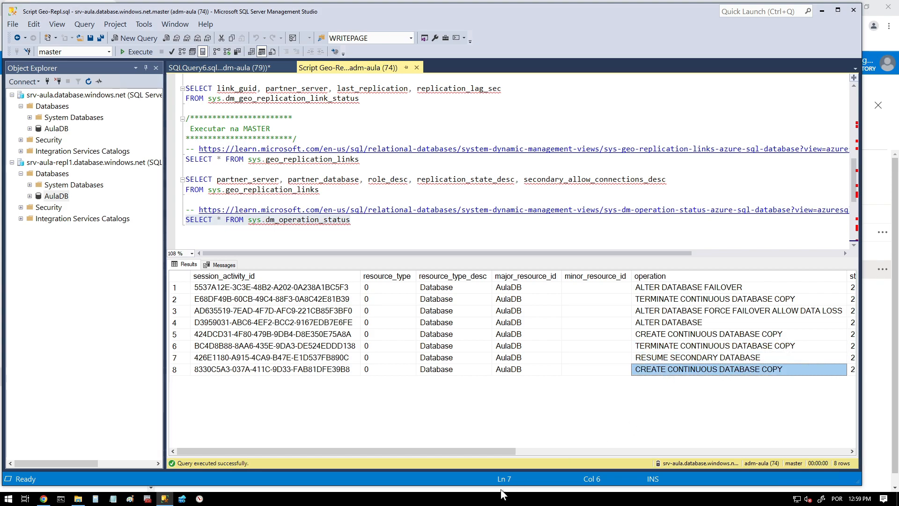
drag(498, 453, 743, 451)
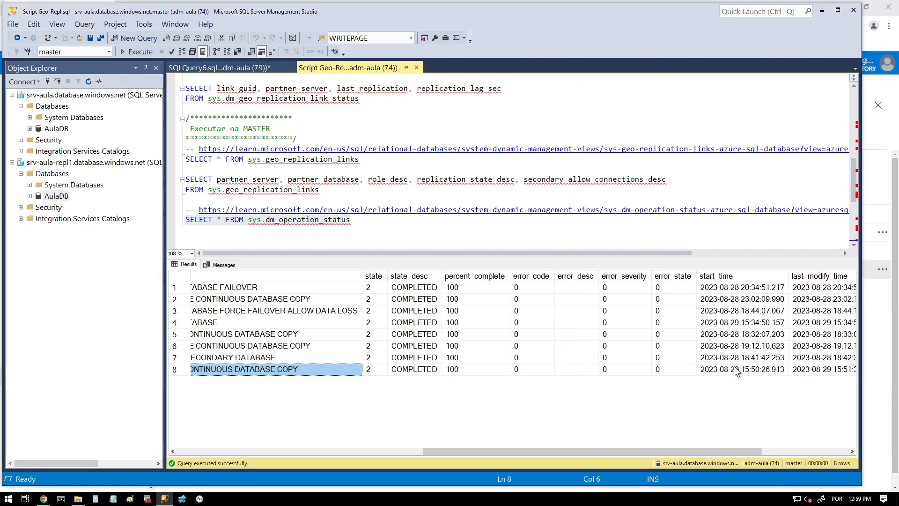
click(326, 135)
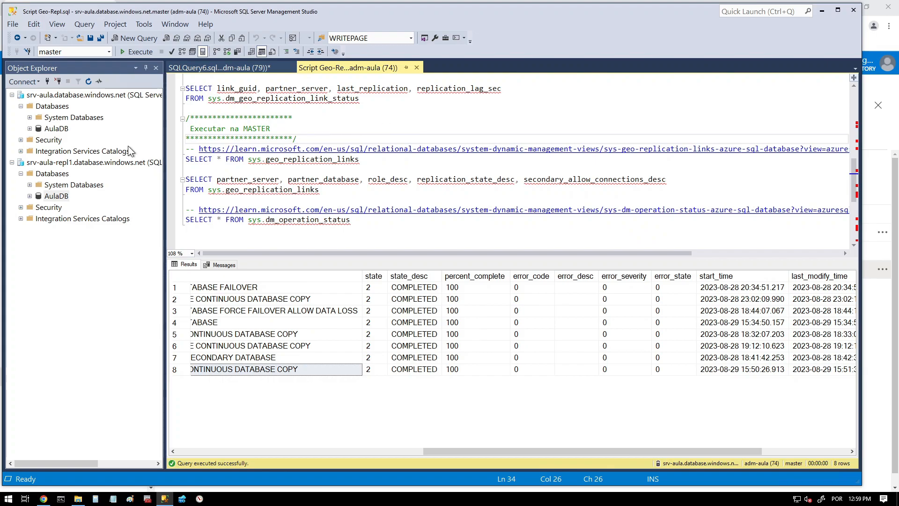
click(49, 164)
click(34, 97)
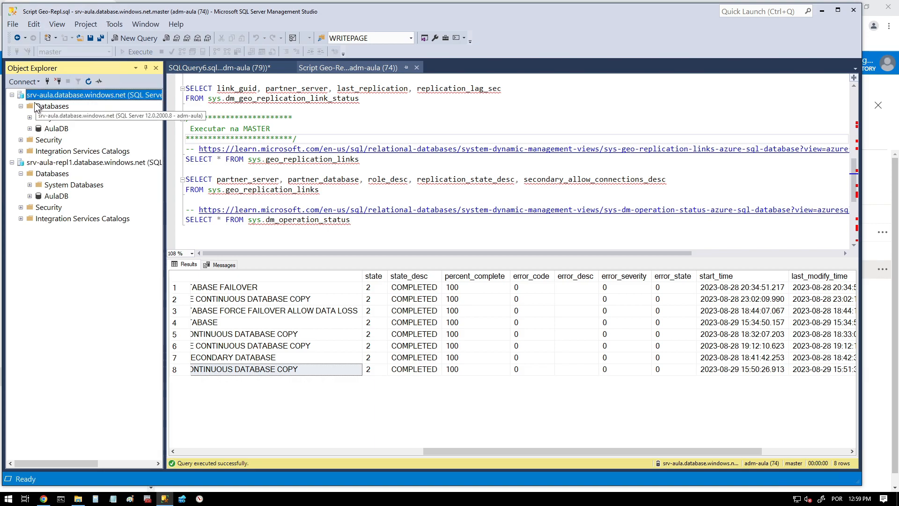
click(39, 162)
click(38, 95)
click(44, 162)
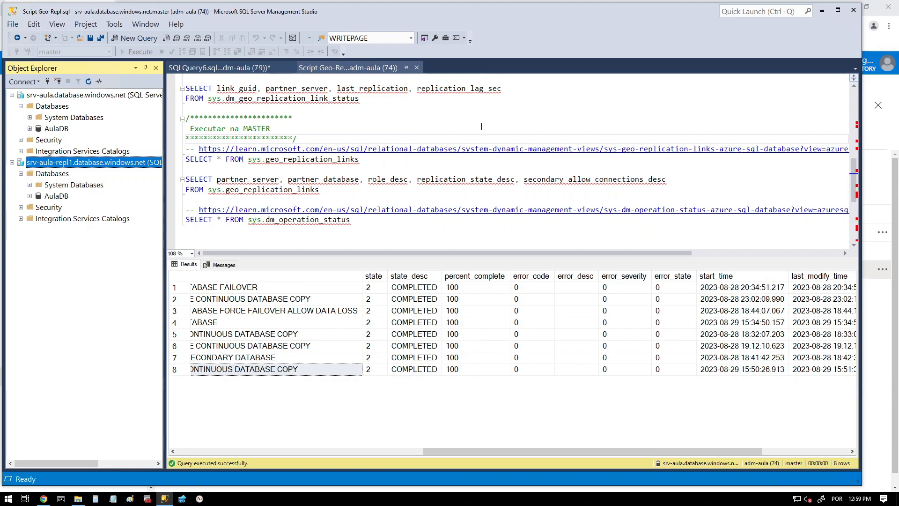